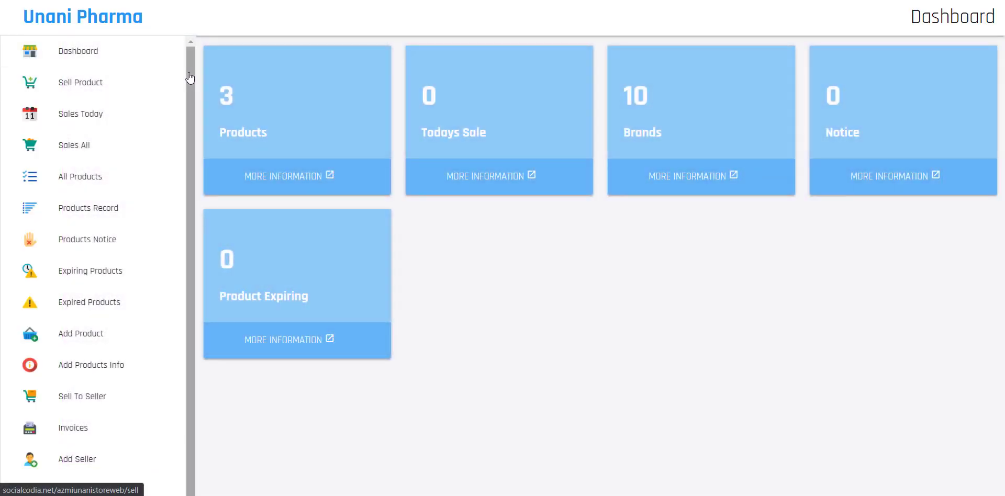
# Step: Start a sale with Android Application Development plus Farooqui Message Oil 200ML and 50ML
pyautogui.click(108, 94)
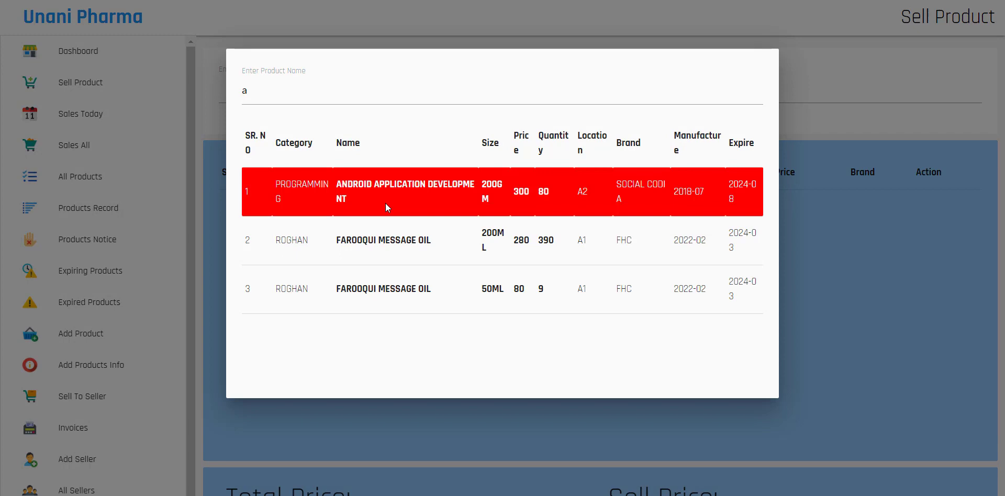
pyautogui.write('a')
pyautogui.click(385, 203)
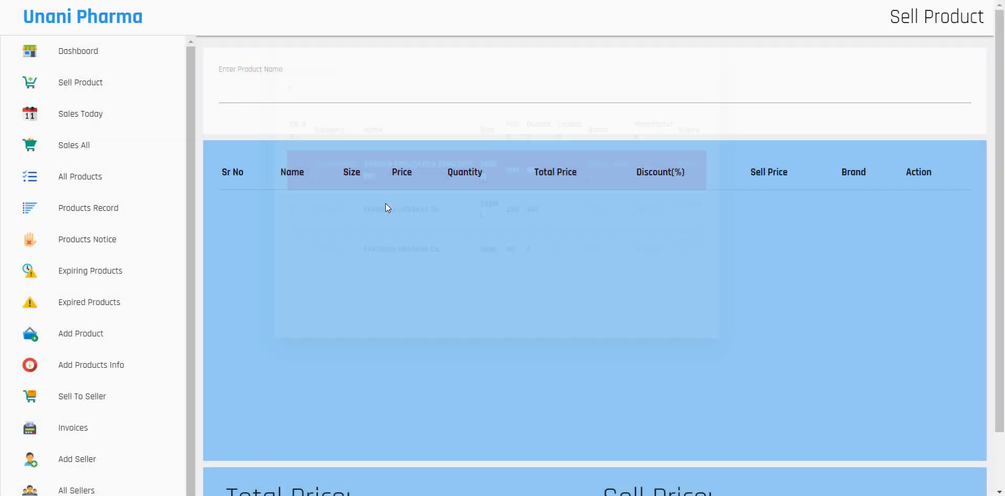
pyautogui.click(345, 86)
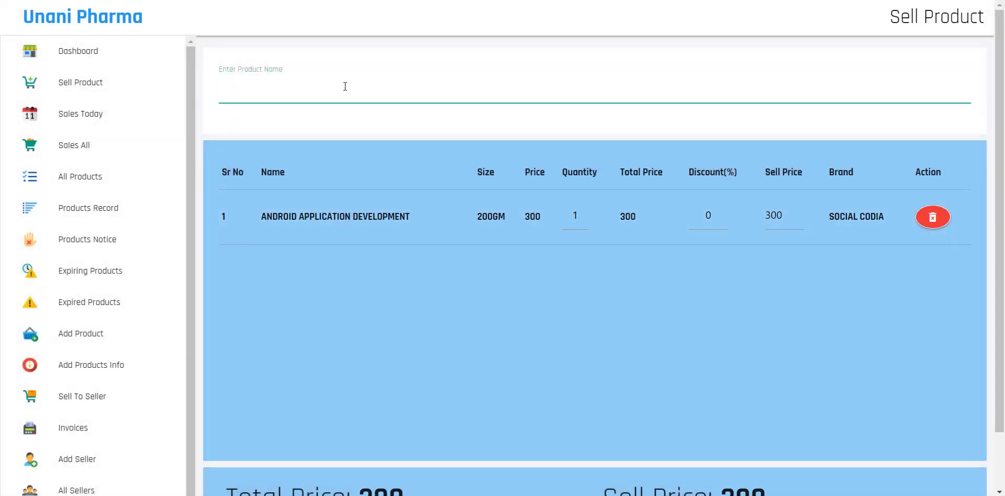
pyautogui.write('a')
pyautogui.press('Down')
pyautogui.press('Return')
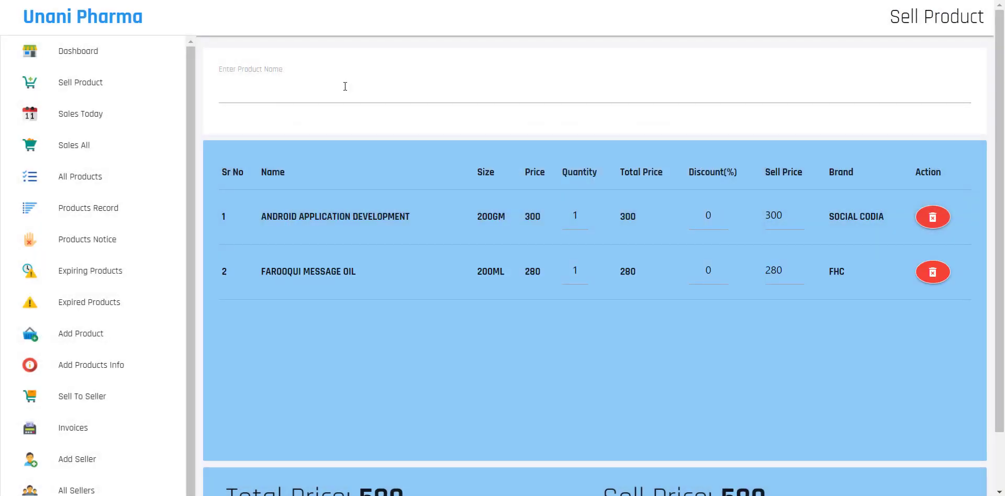
pyautogui.click(345, 87)
pyautogui.write('f')
pyautogui.press('Down')
pyautogui.press('Return')
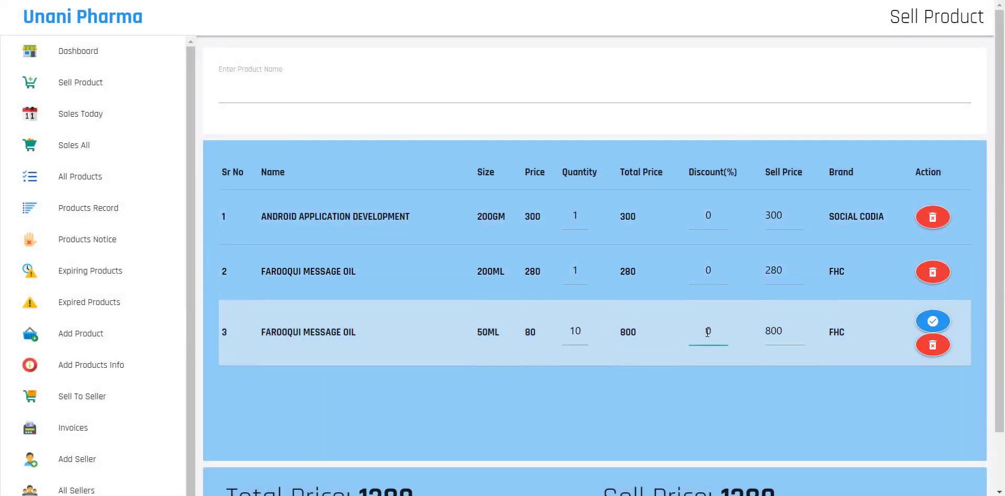
pyautogui.write('10')
# Step: Save the Farooqui oil lines at quantity 9 (50ML) and 100 (200ML) after the stock warning
pyautogui.click(932, 320)
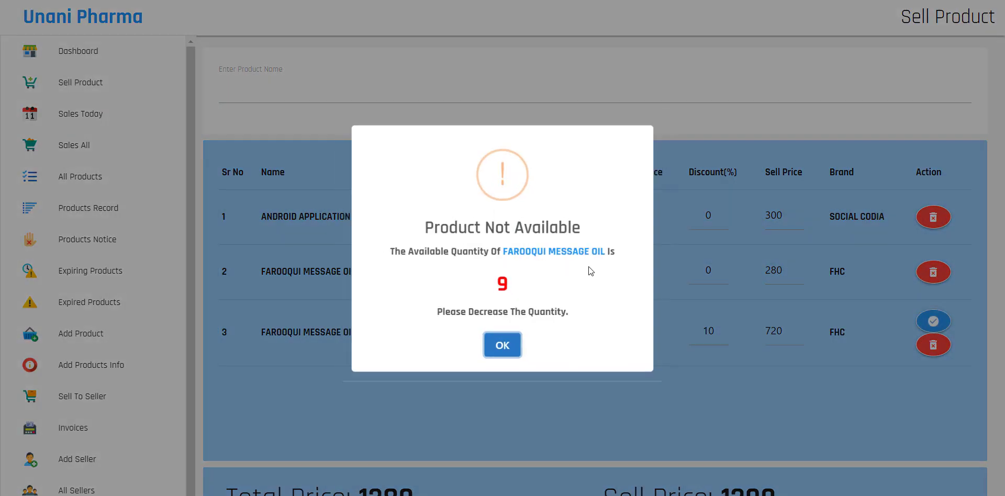
pyautogui.click(506, 351)
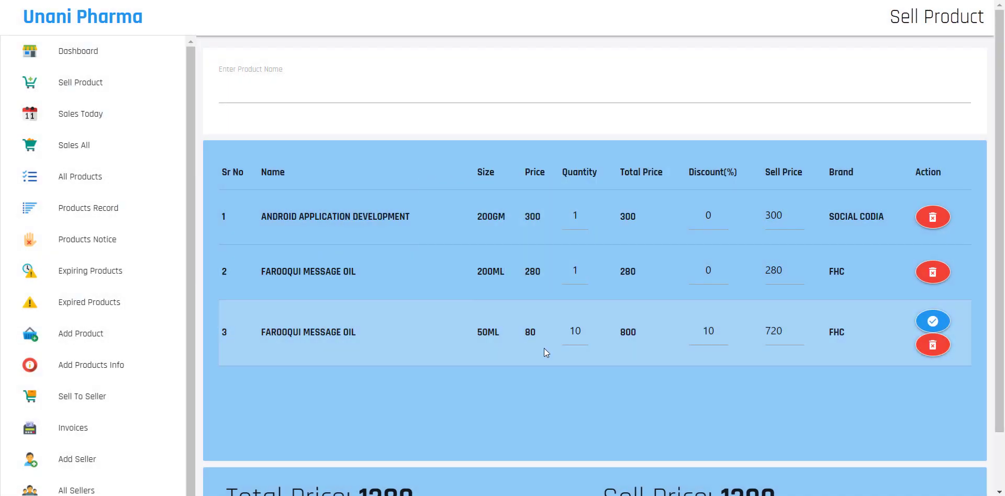
pyautogui.press('BackSpace')
pyautogui.press('BackSpace')
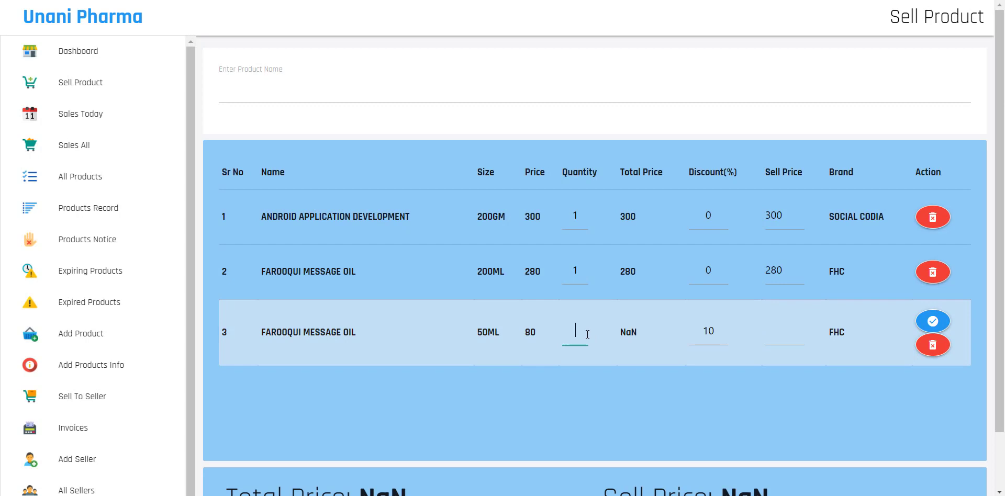
pyautogui.write('9')
pyautogui.click(932, 321)
pyautogui.click(578, 272)
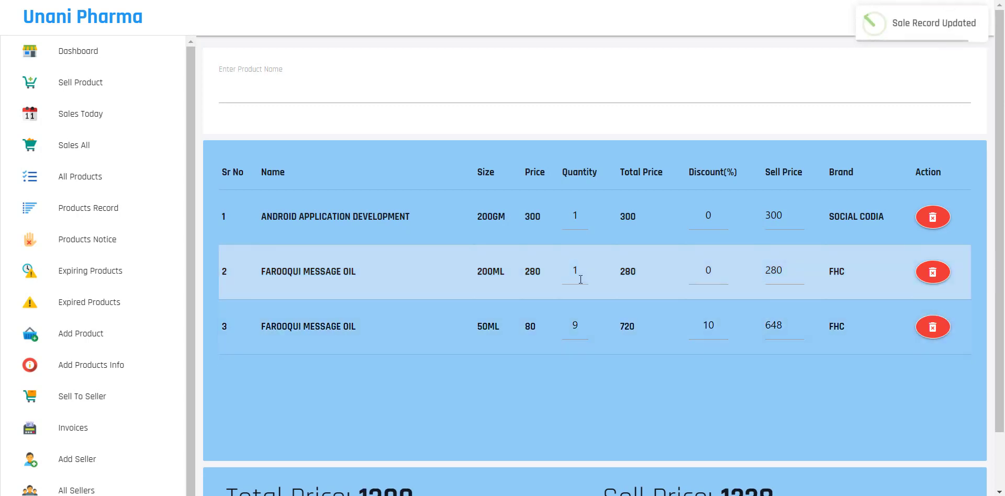
pyautogui.write('00')
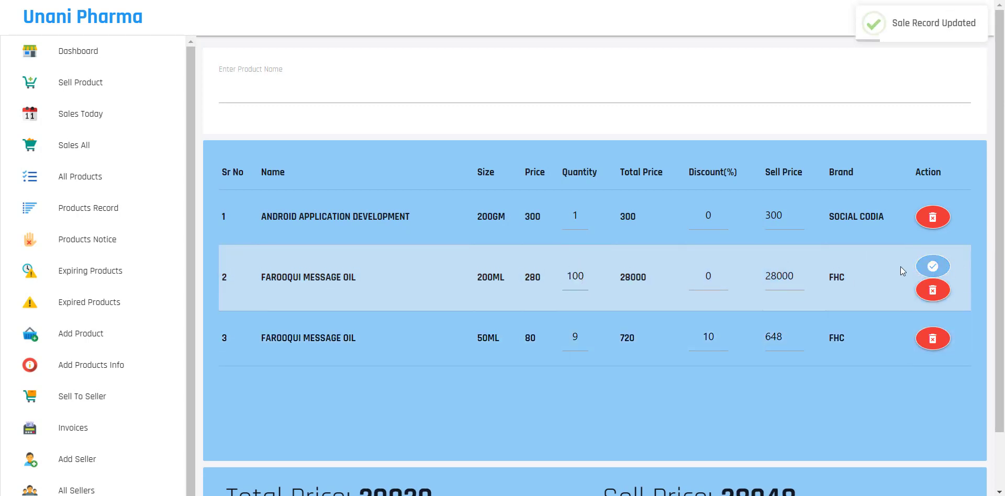
pyautogui.click(933, 266)
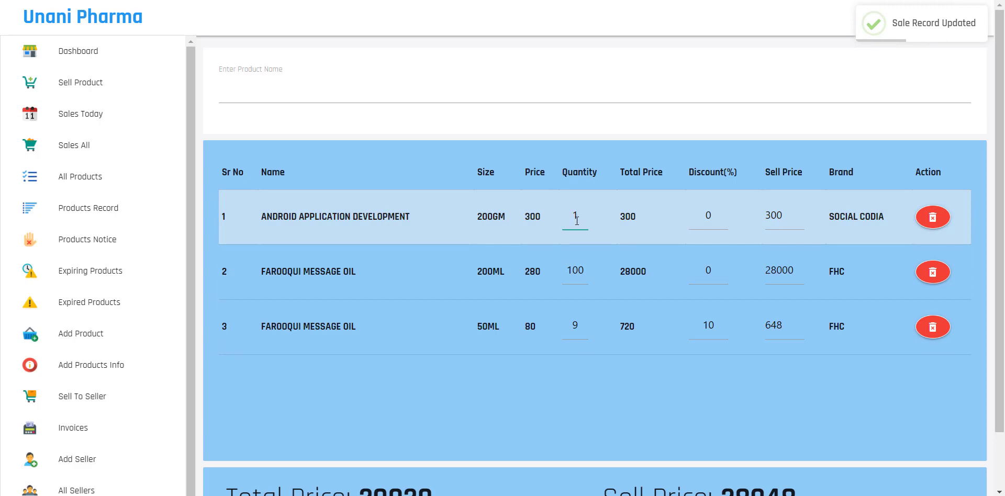
# Step: Save Android Application Development at quantity 50 with 40% discount, then return to the Dashboard
pyautogui.write('500')
pyautogui.click(933, 211)
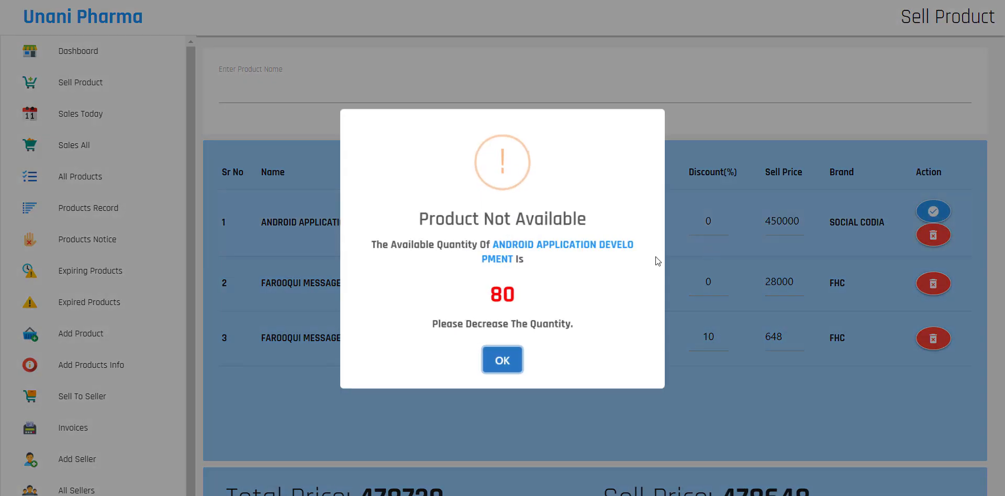
pyautogui.click(506, 356)
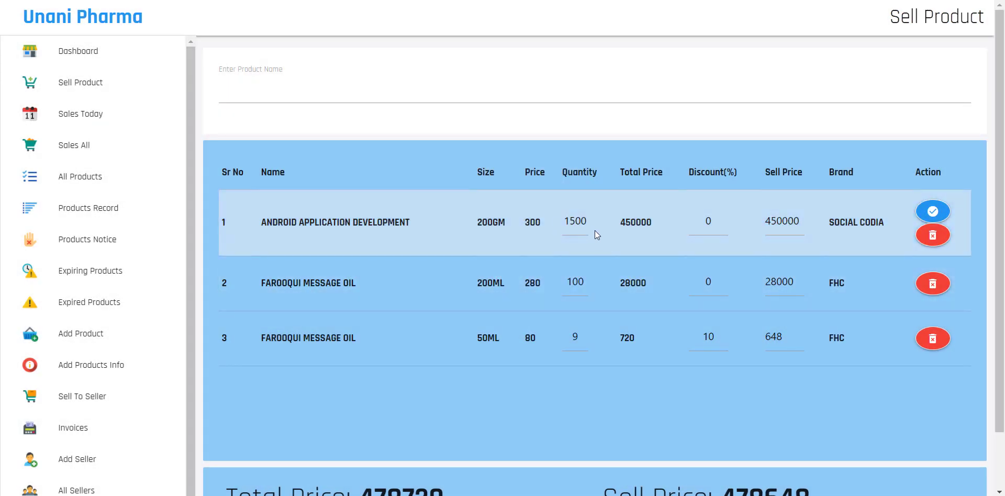
pyautogui.press('BackSpace')
pyautogui.press('BackSpace')
pyautogui.press('BackSpace')
pyautogui.press('BackSpace')
pyautogui.write('5')
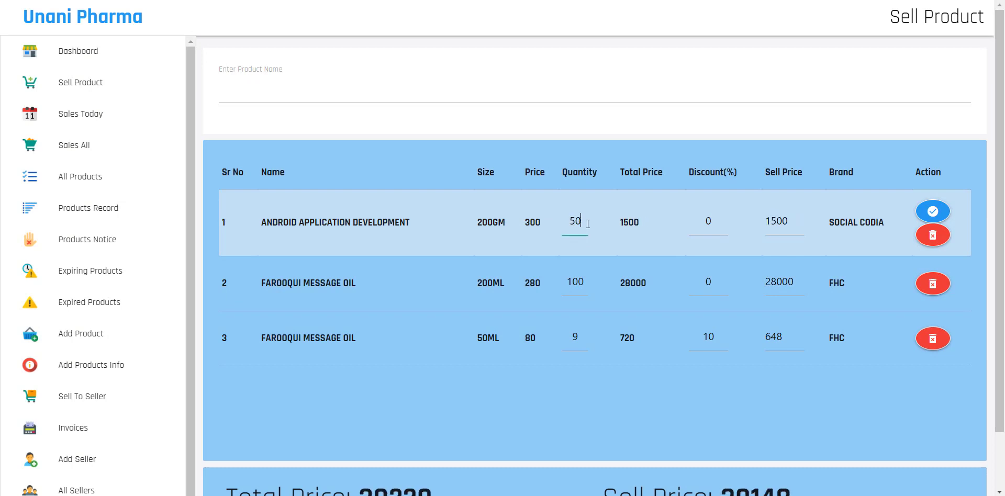
pyautogui.write('0')
pyautogui.write('4')
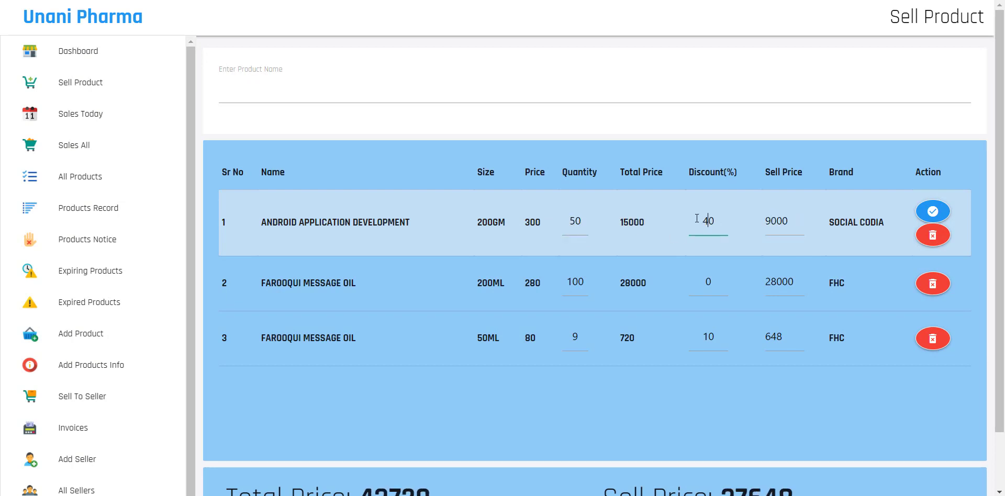
pyautogui.click(932, 212)
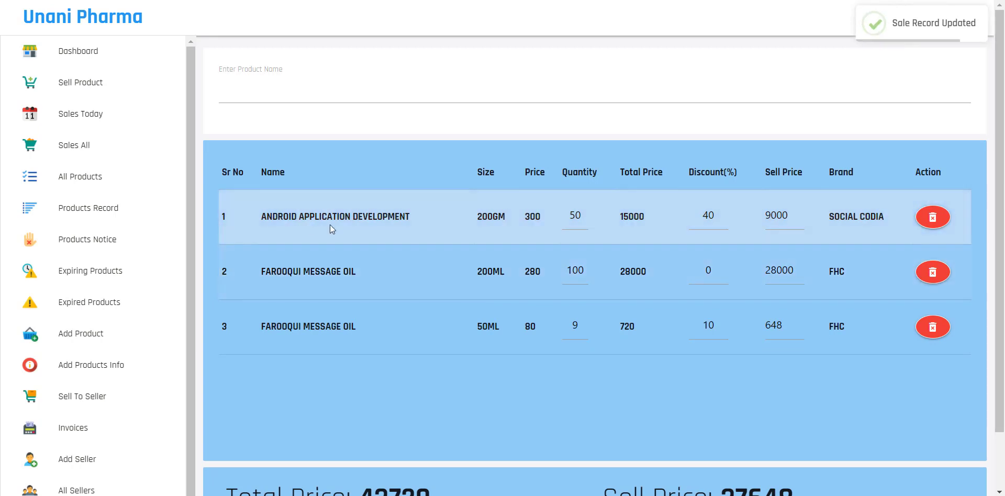
pyautogui.click(74, 50)
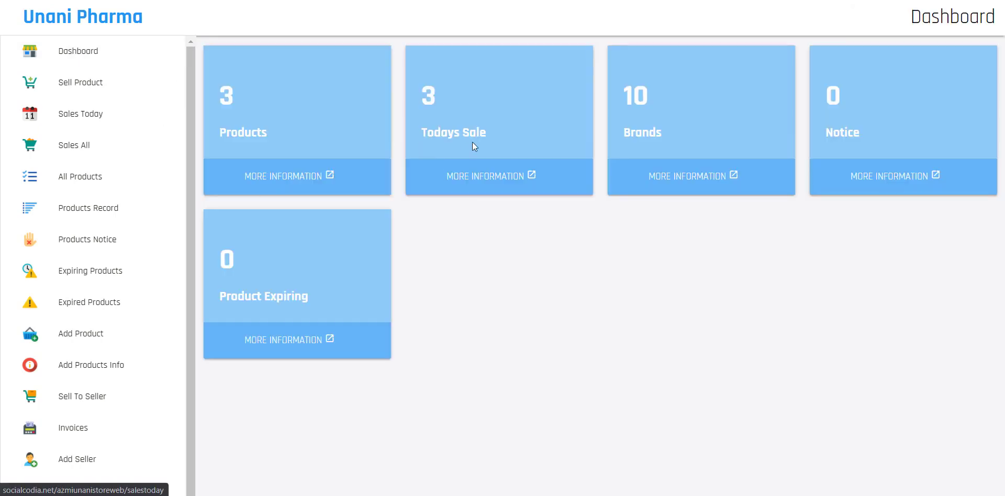
# Step: Browse Sales Today, All Products, Products Record, Products Notice and Expired Products, ending on Add Product
pyautogui.click(476, 179)
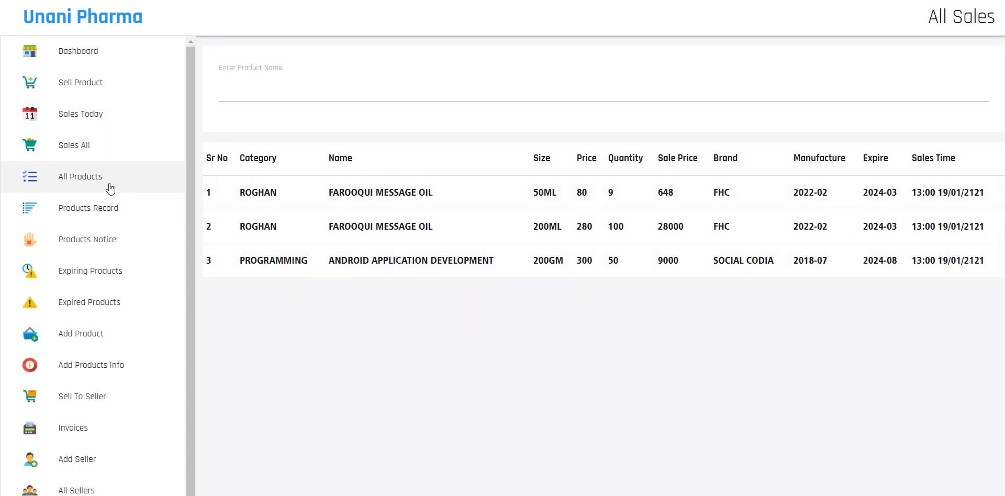
pyautogui.click(142, 181)
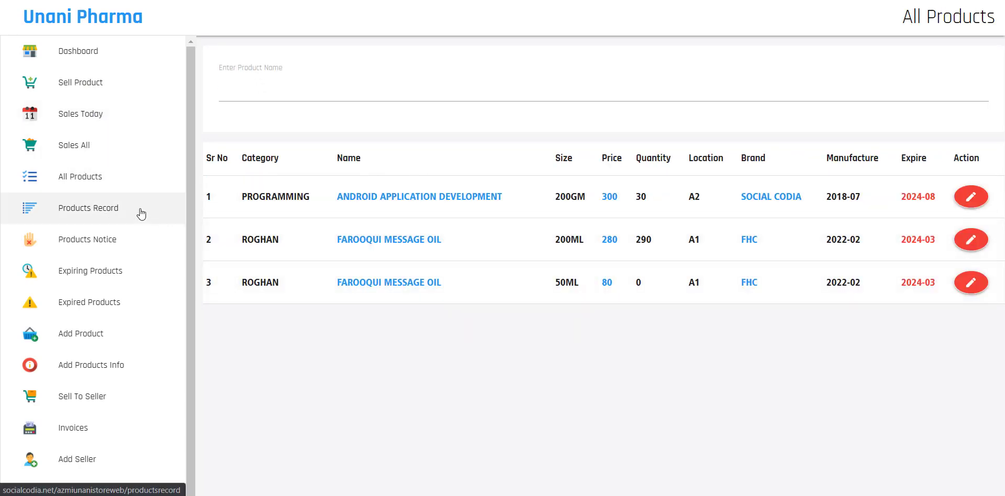
pyautogui.click(119, 211)
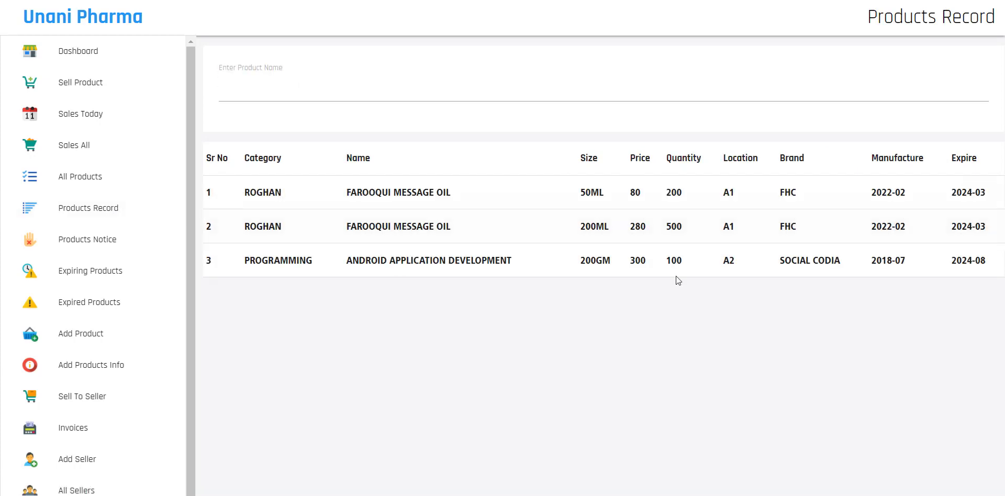
pyautogui.click(138, 244)
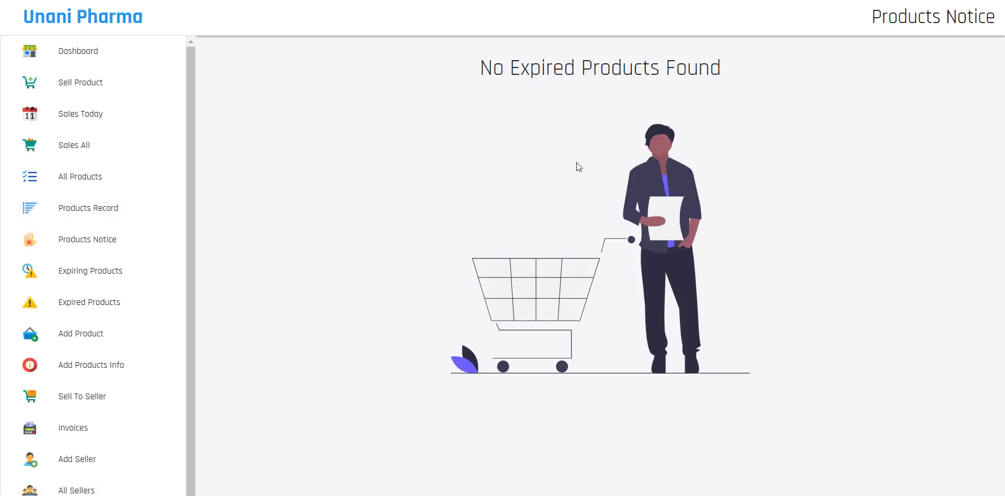
pyautogui.moveTo(473, 82); pyautogui.dragTo(604, 125)
pyautogui.click(54, 307)
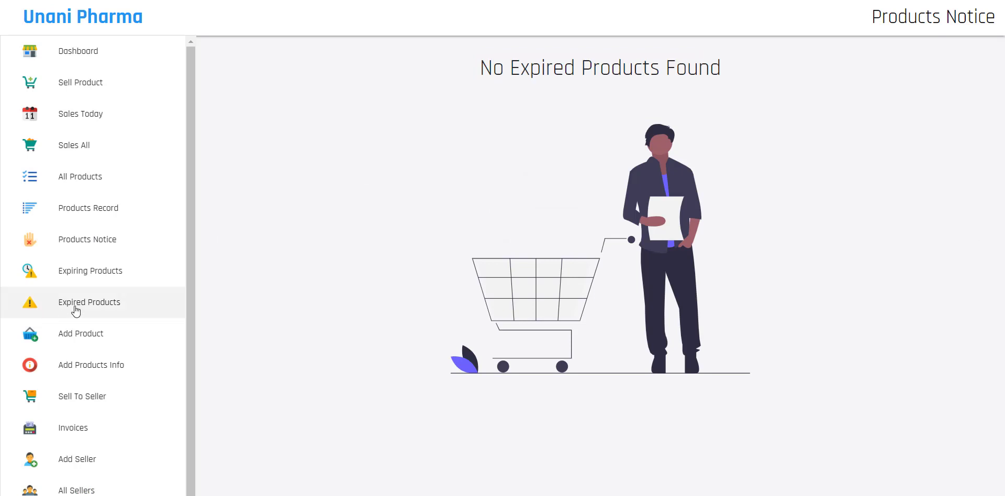
pyautogui.moveTo(483, 58); pyautogui.dragTo(732, 56)
pyautogui.click(732, 57)
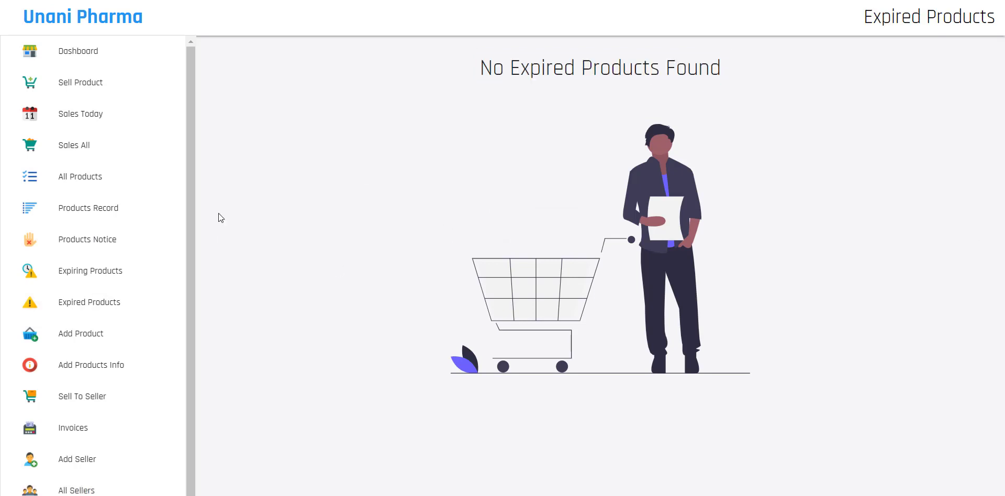
pyautogui.click(153, 327)
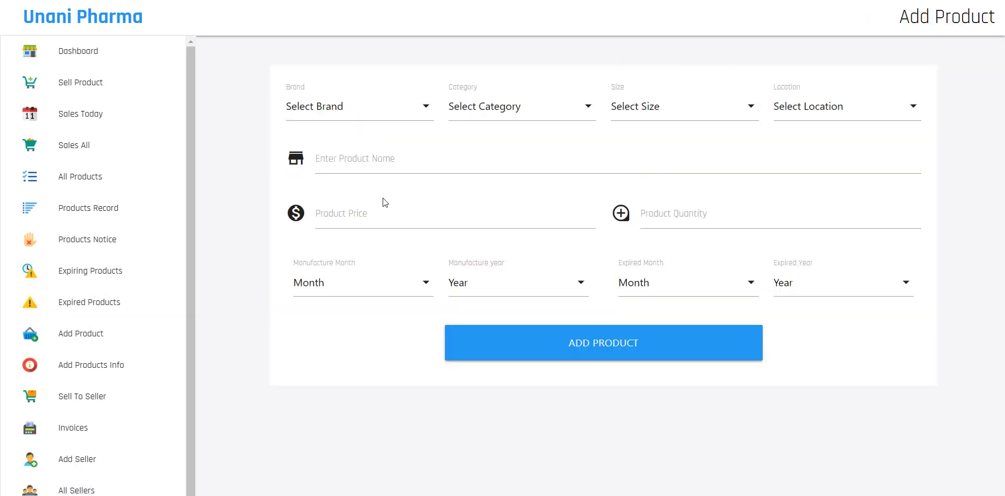
# Step: Set brand DEHLVI, category CHOORAN, size 100 TABLET and location A3 for the new product
pyautogui.click(365, 119)
pyautogui.click(359, 170)
pyautogui.click(471, 108)
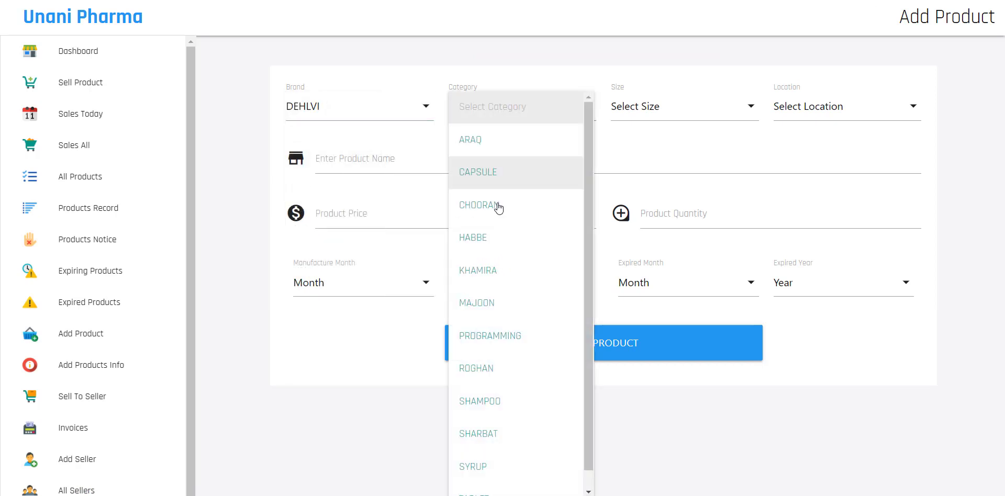
pyautogui.click(464, 205)
pyautogui.click(672, 113)
pyautogui.click(675, 134)
pyautogui.click(837, 204)
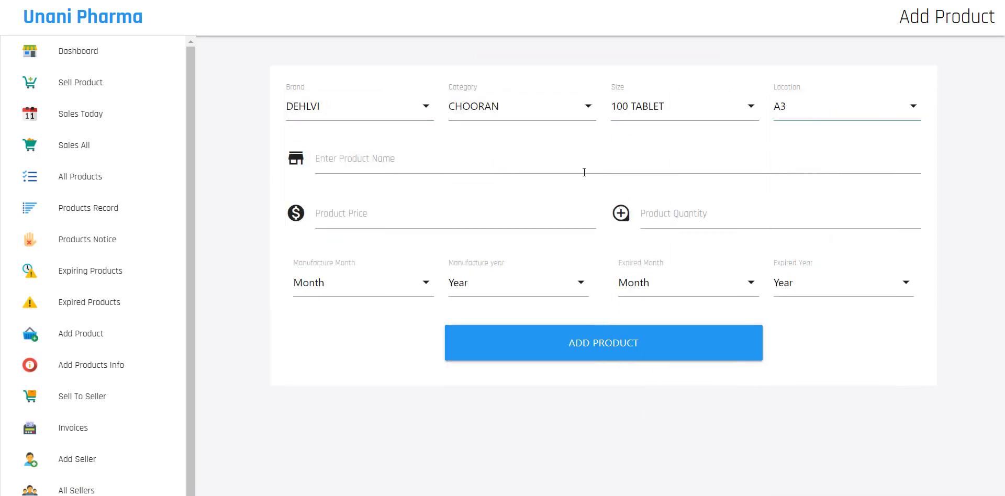
# Step: Name the product THIS IS A DEMO PRODUCT and enter its price and quantity 100
pyautogui.click(580, 171)
pyautogui.write('THIS IS A DEMO PRODUCT')
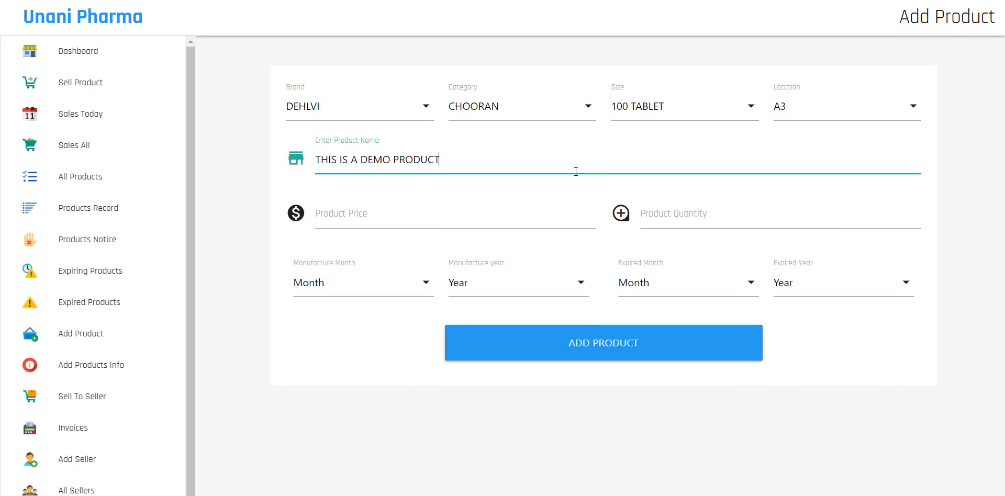
pyautogui.click(538, 213)
pyautogui.write('1')
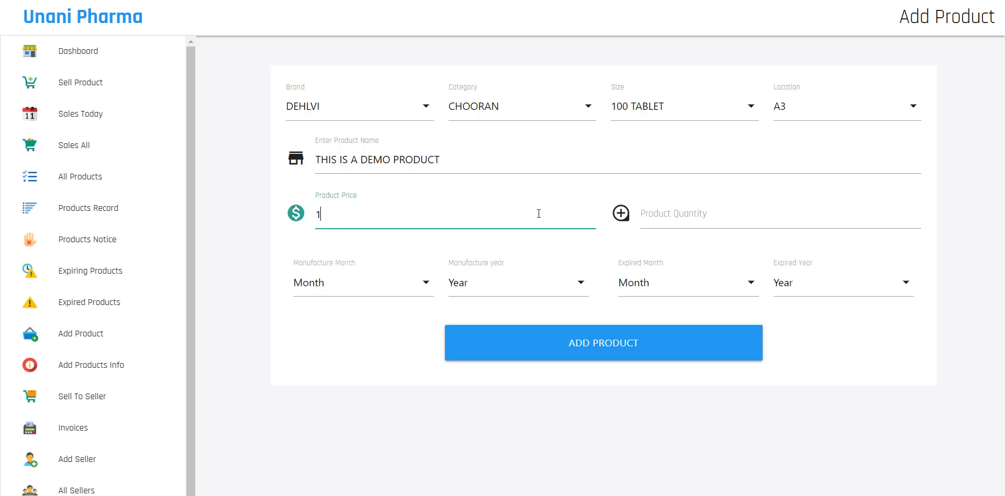
pyautogui.write('100')
# Step: Set the manufacture date to March 2017
pyautogui.press('Tab')
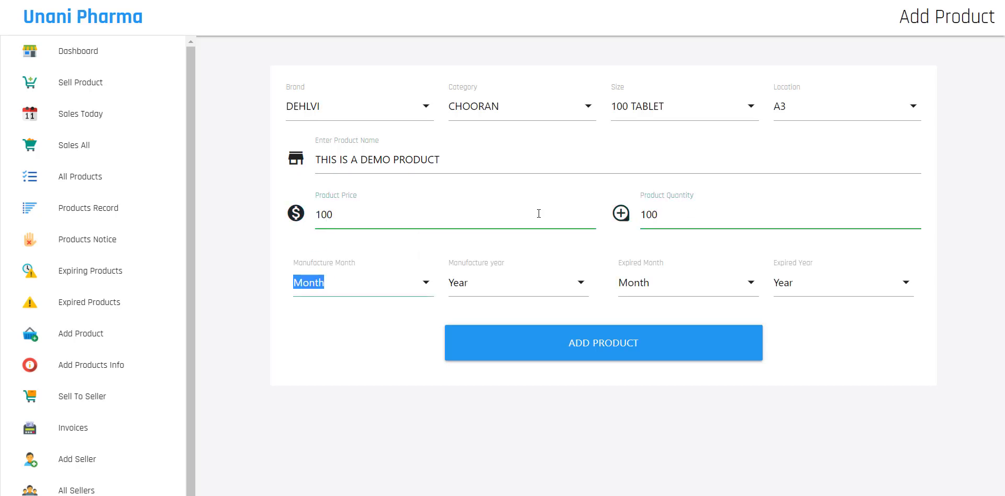
pyautogui.press('Down')
pyautogui.press('Down')
pyautogui.press('Down')
pyautogui.press('Down')
pyautogui.press('Return')
pyautogui.press('Tab')
pyautogui.press('Down')
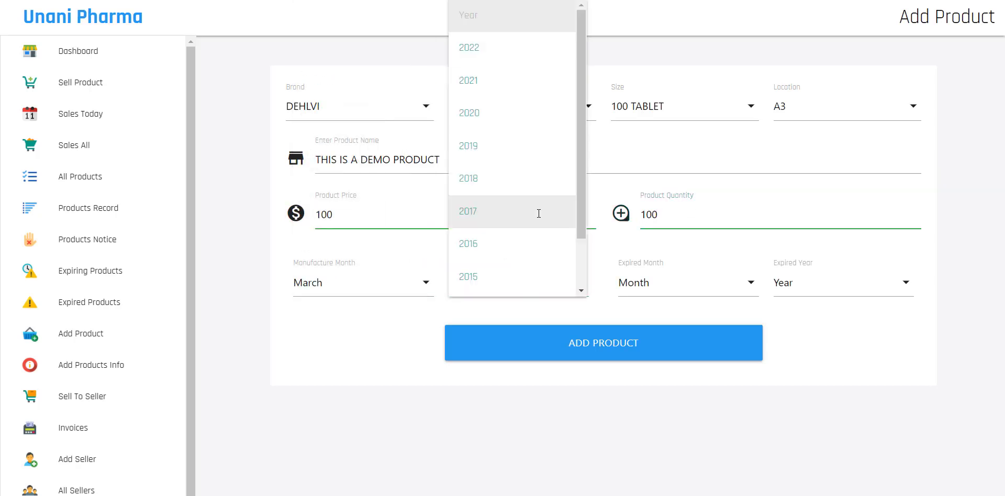
pyautogui.press('Down')
pyautogui.press('Down')
pyautogui.press('Down')
pyautogui.press('Down')
pyautogui.press('Down')
pyautogui.press('Return')
pyautogui.press('Tab')
pyautogui.press('Down')
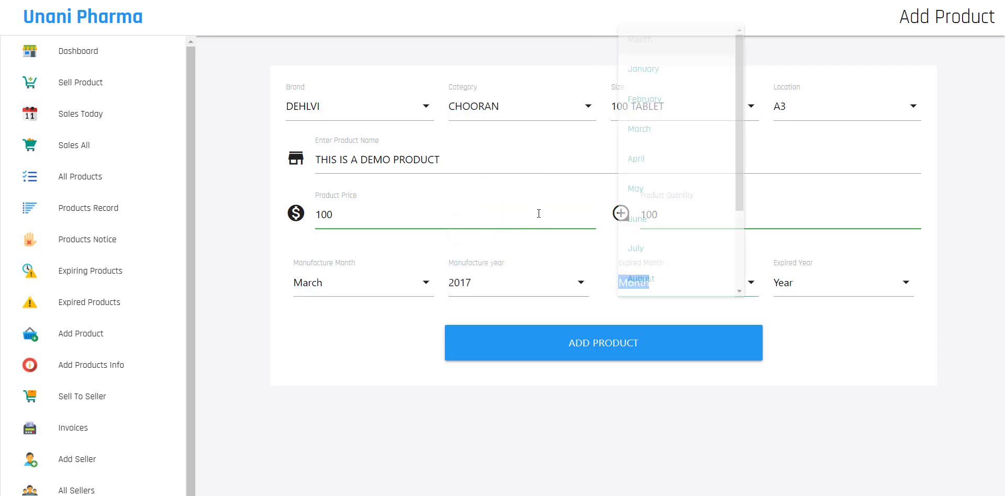
pyautogui.press('Escape')
pyautogui.press('Tab')
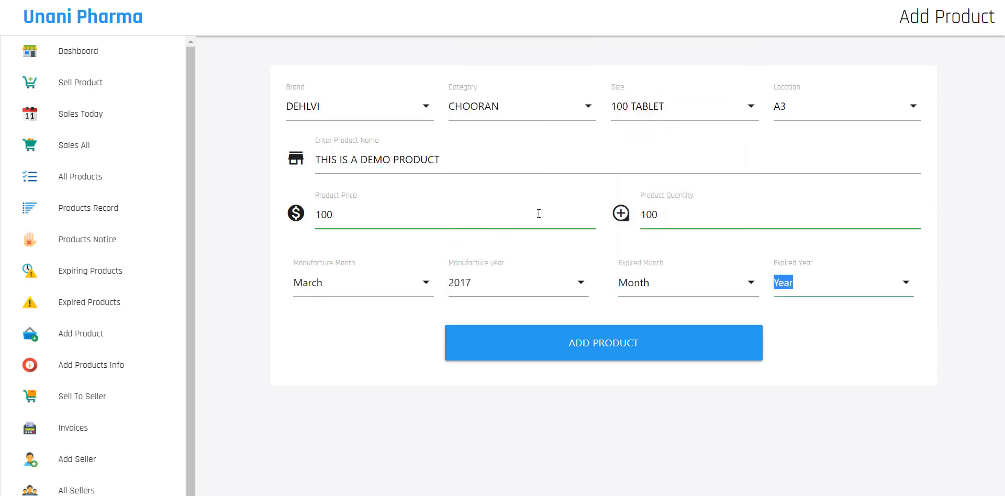
# Step: Set the expiry date to March 2022, correcting an initial 2016 year
pyautogui.click(657, 282)
pyautogui.click(678, 108)
pyautogui.click(864, 285)
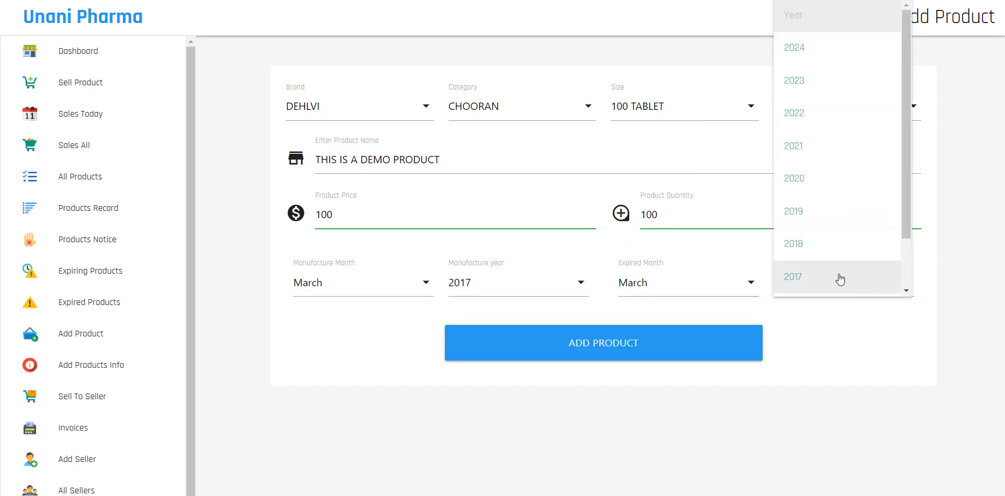
pyautogui.scroll(-1, 809, 272)
pyautogui.click(787, 254)
pyautogui.click(596, 353)
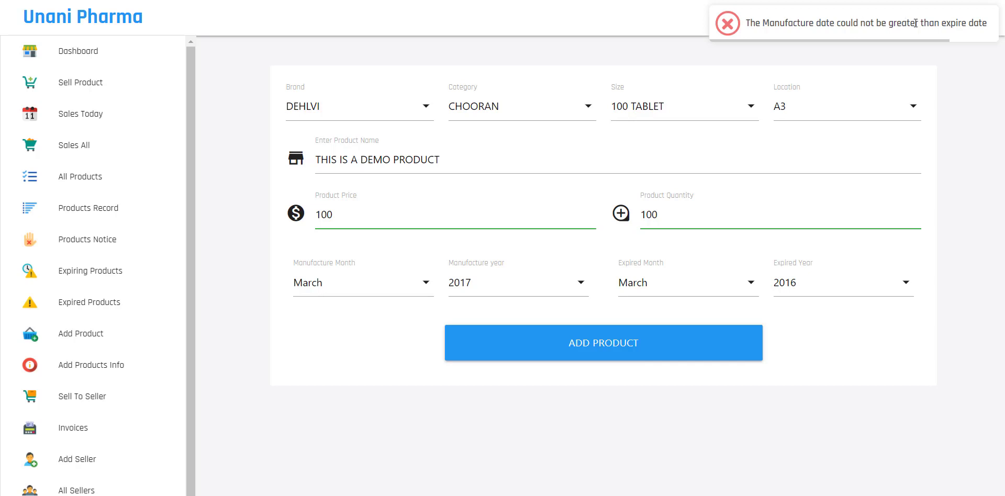
pyautogui.click(857, 293)
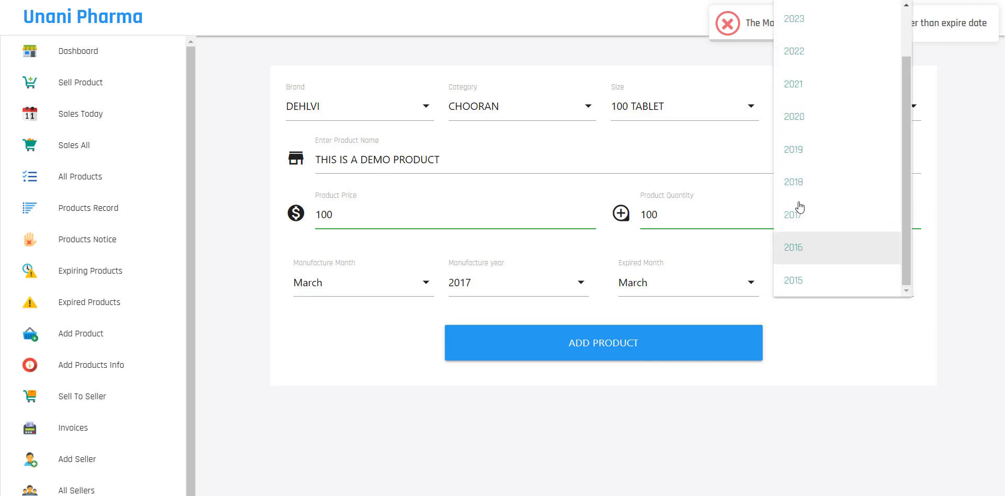
pyautogui.click(806, 58)
# Step: Clear the quantity to test the missing-quantity check, then re-enter it
pyautogui.click(665, 224)
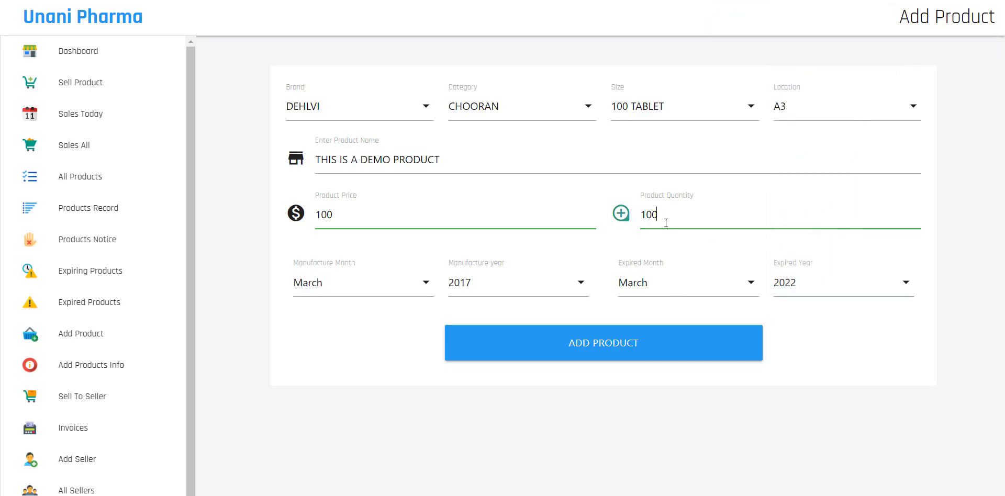
pyautogui.press('BackSpace')
pyautogui.click(642, 347)
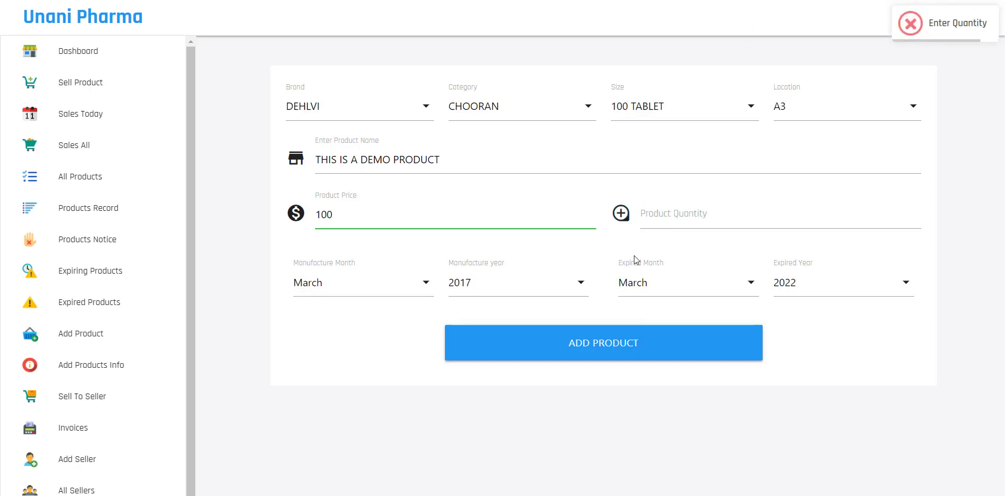
pyautogui.click(695, 216)
pyautogui.write('100')
# Step: Test the missing-price check, re-enter the price as 1000 and add the product
pyautogui.click(474, 225)
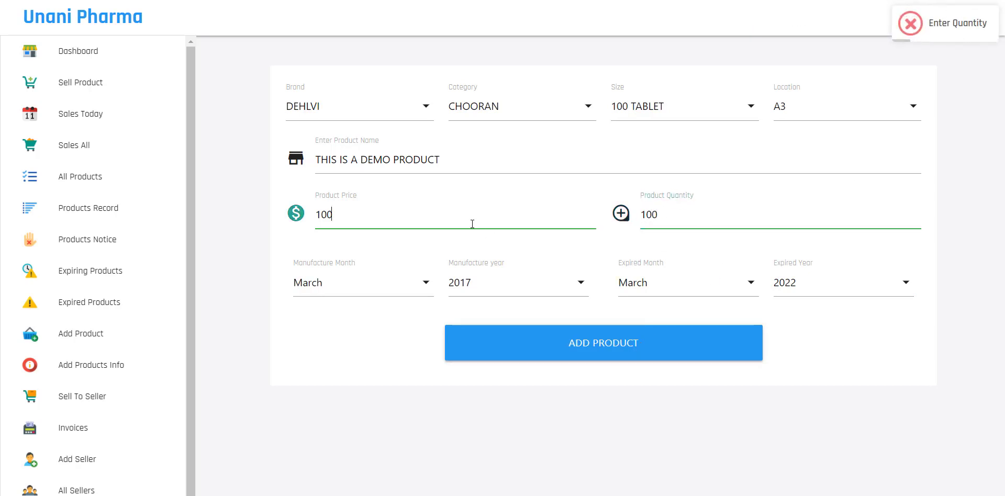
pyautogui.press('BackSpace')
pyautogui.press('BackSpace')
pyautogui.press('BackSpace')
pyautogui.click(608, 356)
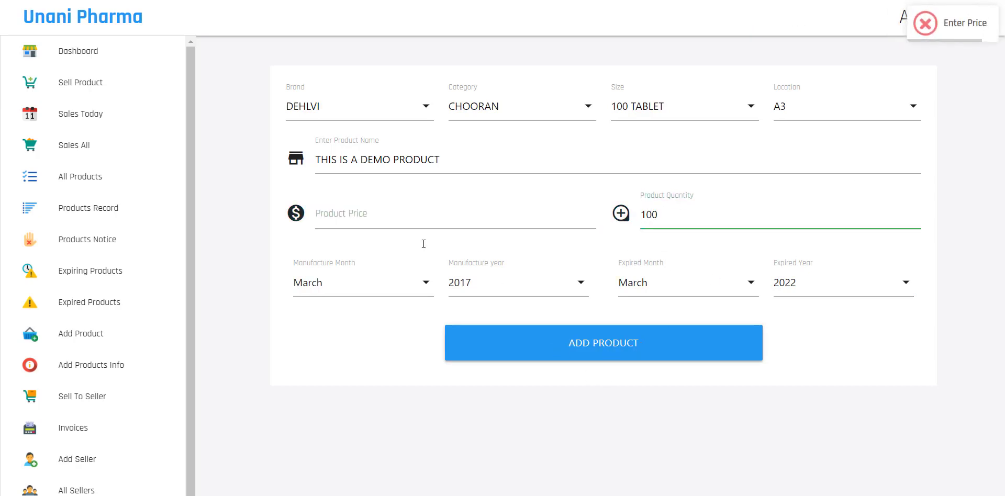
pyautogui.click(339, 220)
pyautogui.write('000')
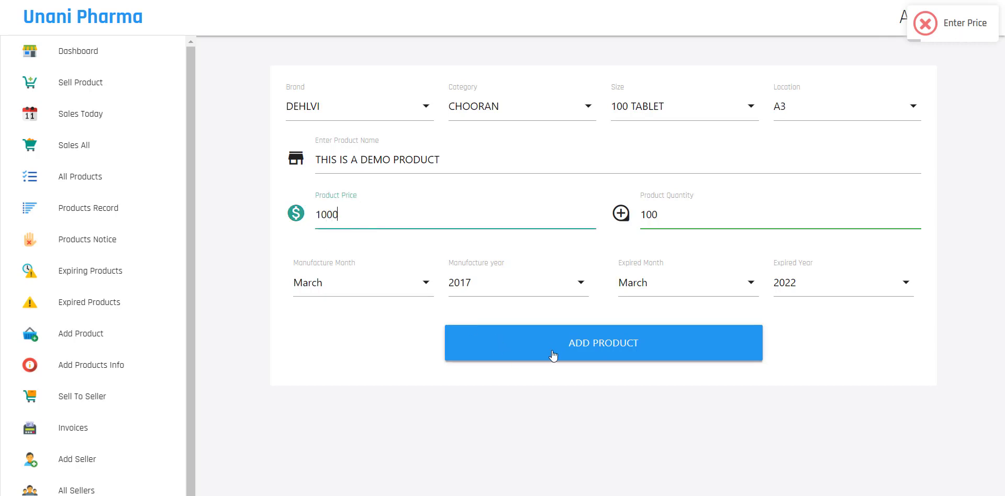
pyautogui.click(554, 351)
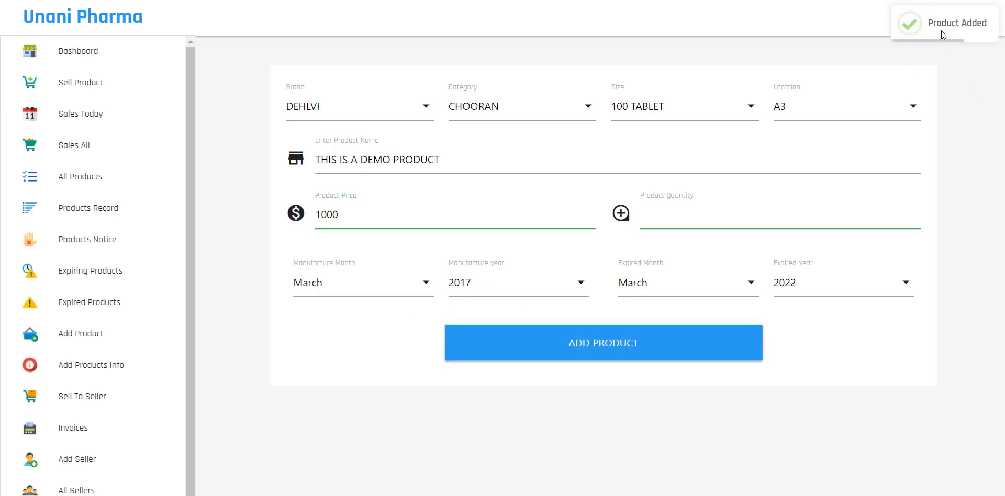
# Step: Locate THIS IS A DEMO PRODUCT and its brand in the All Products list
pyautogui.click(113, 178)
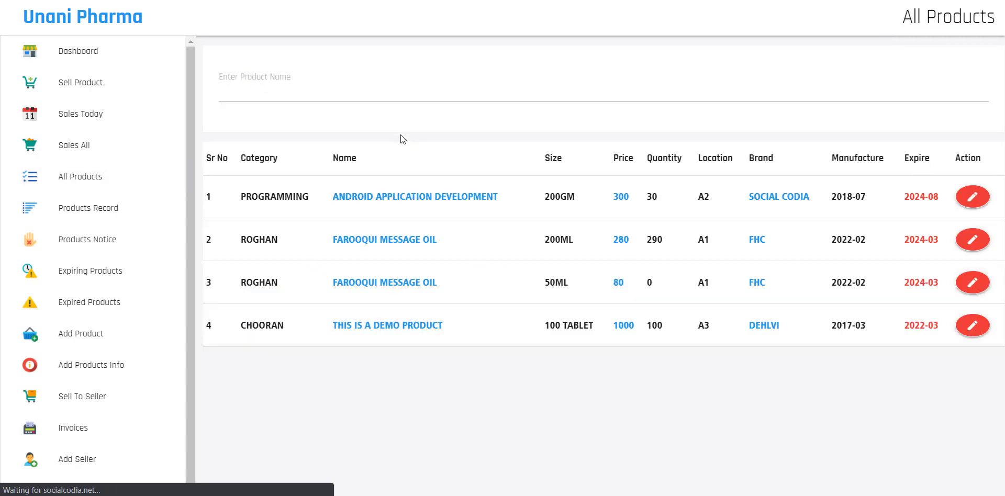
pyautogui.moveTo(338, 322); pyautogui.dragTo(544, 328)
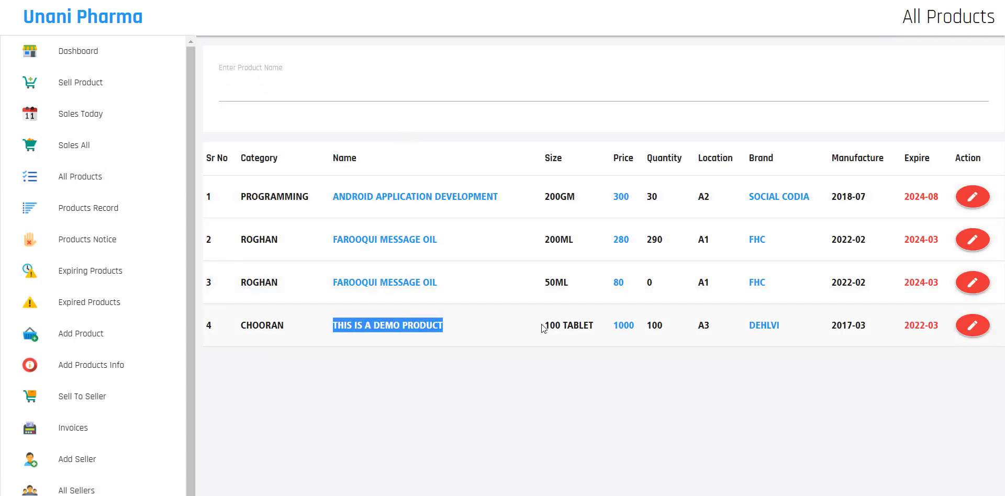
pyautogui.moveTo(752, 326); pyautogui.dragTo(780, 327)
pyautogui.click(628, 325)
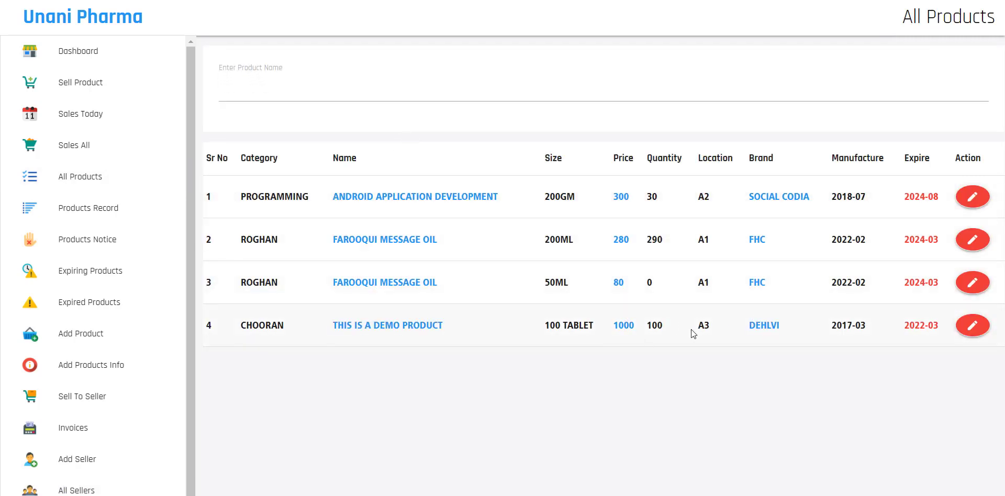
# Step: Sell 10 THIS IS A DEMO PRODUCT at 60% discount, found via a DE search
pyautogui.click(112, 82)
pyautogui.click(329, 102)
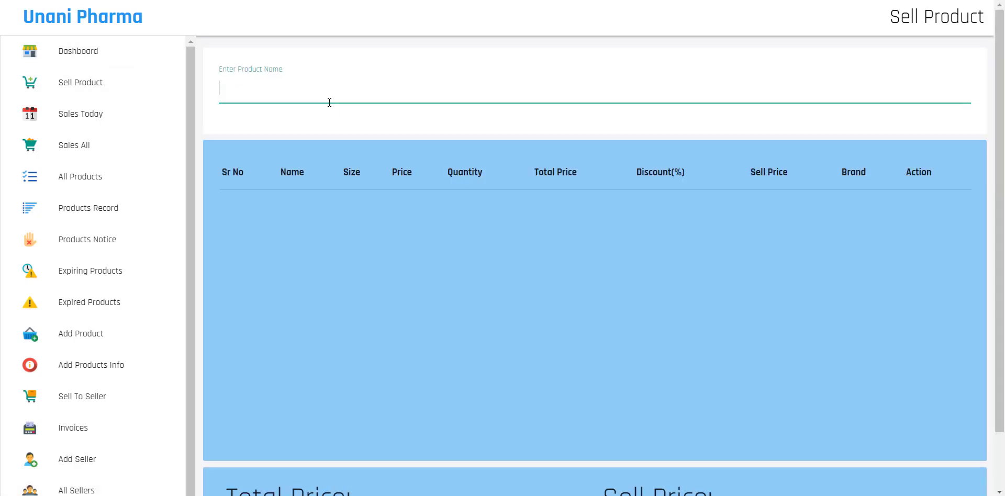
pyautogui.write('DE')
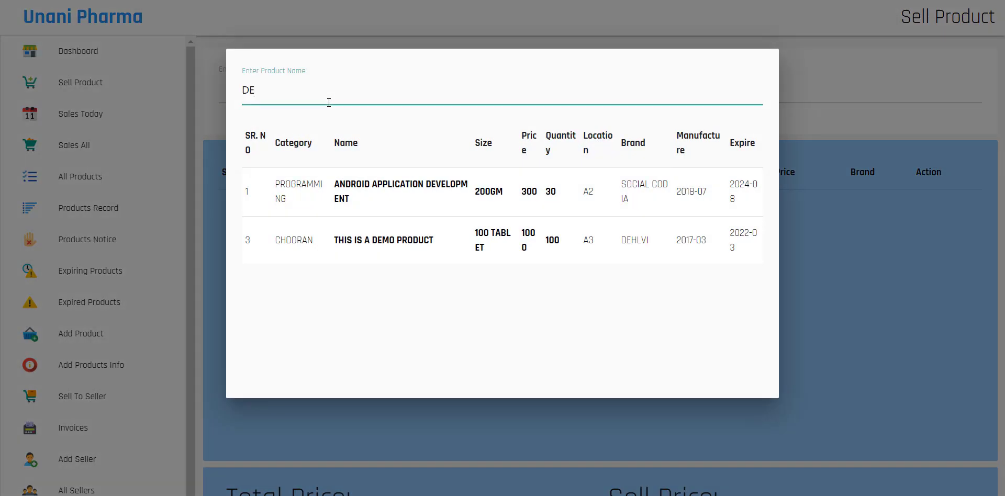
pyautogui.click(352, 238)
pyautogui.write('10')
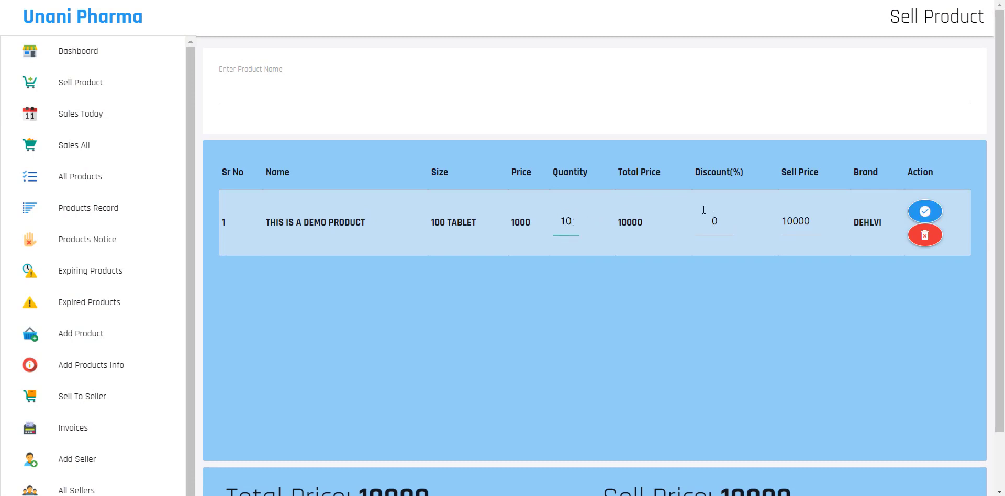
pyautogui.write('6')
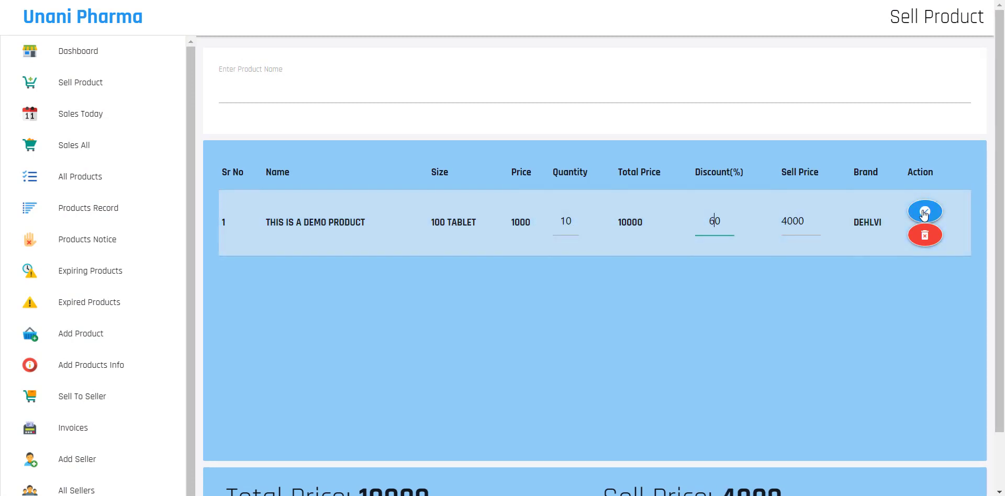
pyautogui.click(925, 211)
# Step: Delete the THIS IS A DEMO PRODUCT sale record from today's sales, then open Add Products Info
pyautogui.click(101, 117)
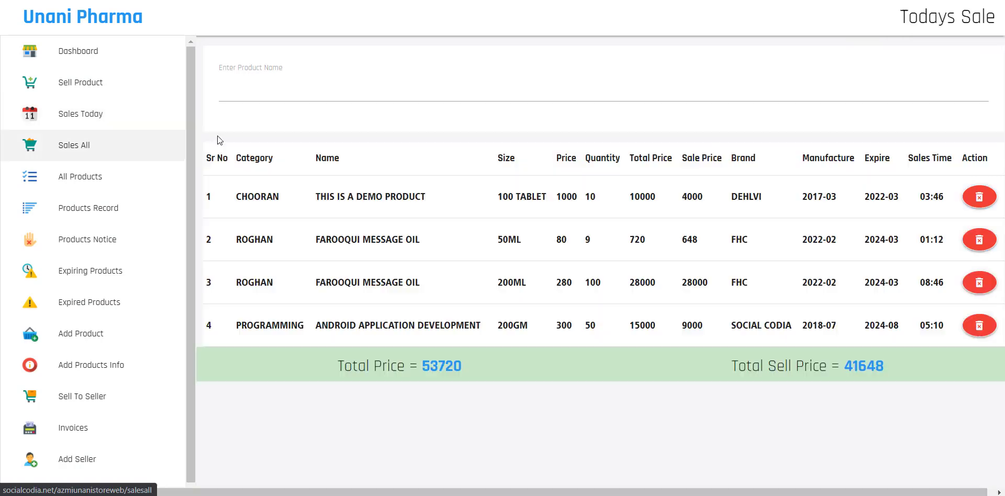
pyautogui.moveTo(332, 325); pyautogui.dragTo(522, 336)
pyautogui.moveTo(326, 196); pyautogui.dragTo(569, 209)
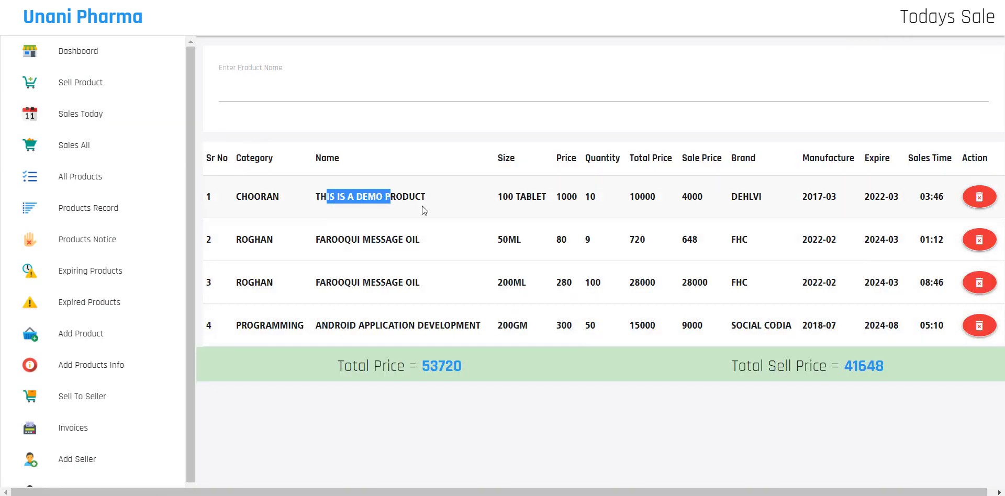
pyautogui.click(876, 202)
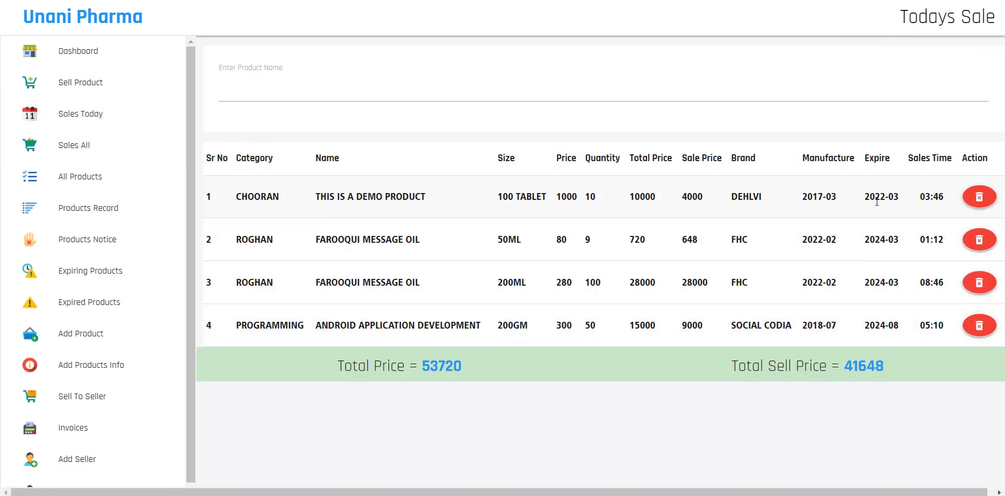
pyautogui.click(980, 198)
pyautogui.click(463, 319)
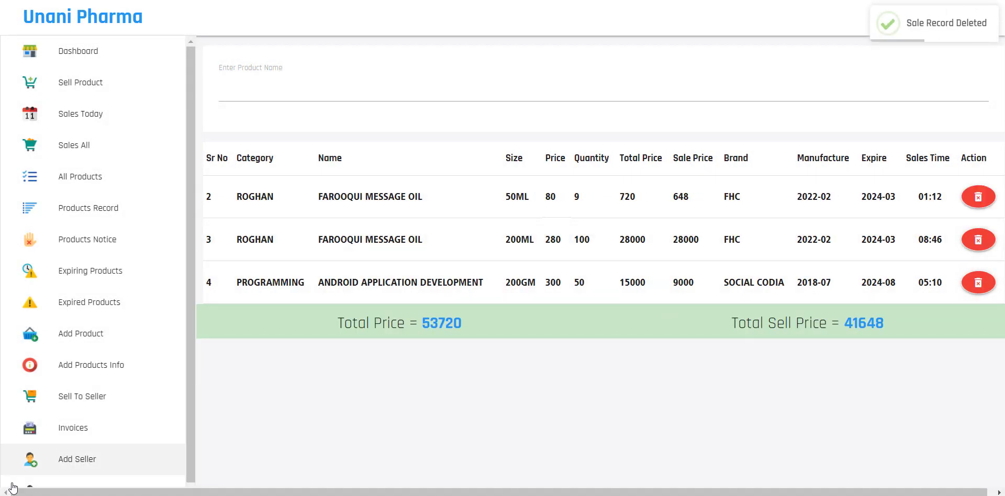
pyautogui.click(157, 369)
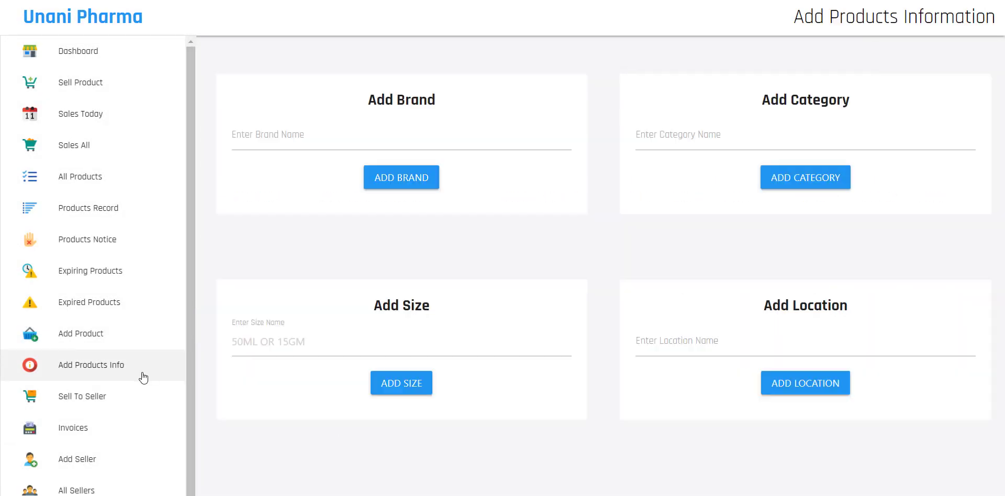
# Step: Create a new brand named DEMO BRAND on the Add Products Info page
pyautogui.click(112, 336)
pyautogui.click(81, 369)
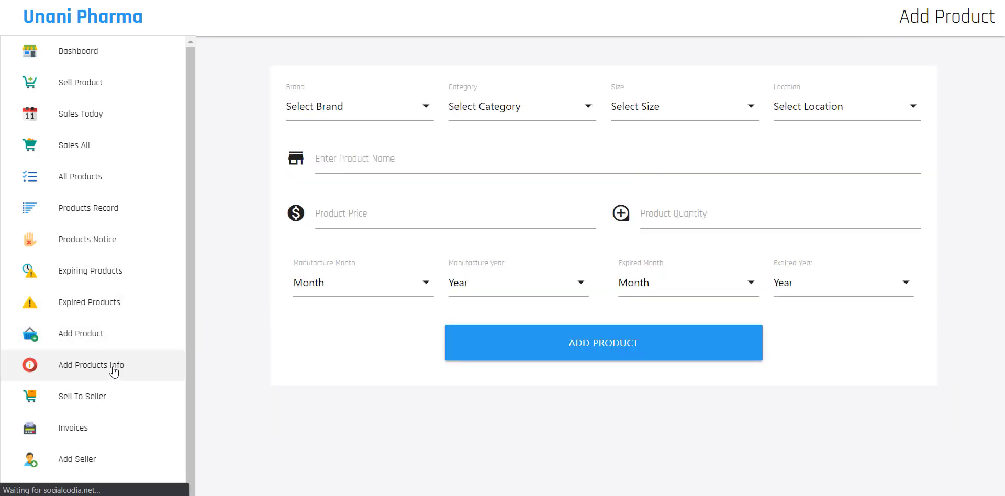
pyautogui.click(301, 148)
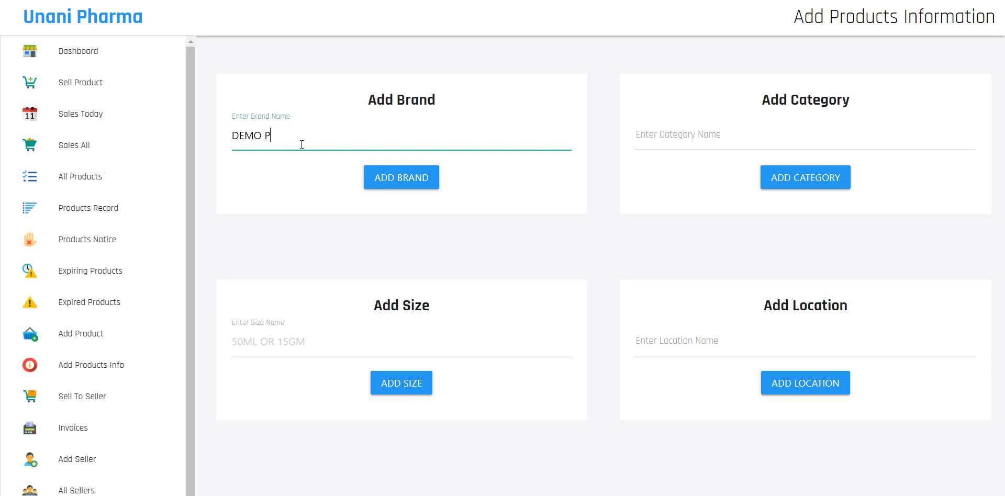
pyautogui.hotkey('ctrl', 'a')
pyautogui.write('DE')
pyautogui.click(386, 178)
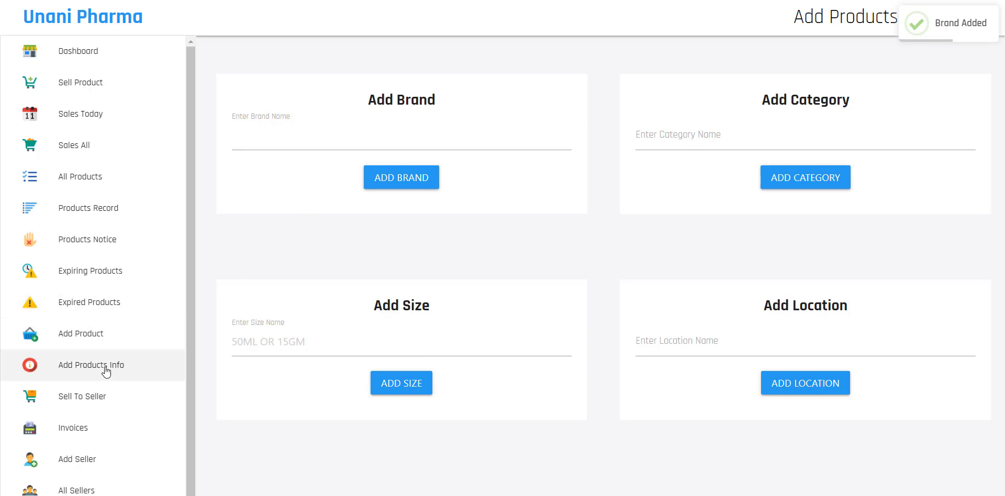
# Step: Choose DEMO BRAND as the brand on the Add Product form
pyautogui.click(108, 335)
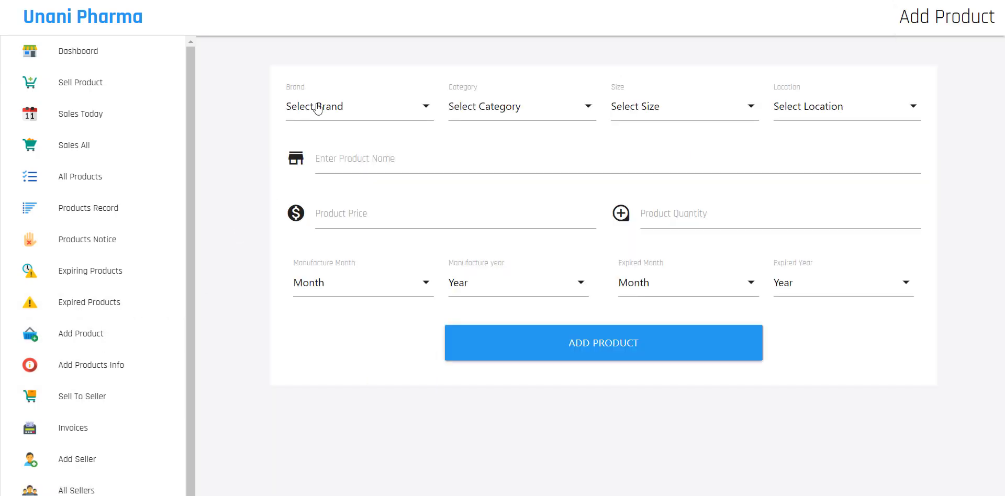
pyautogui.click(357, 104)
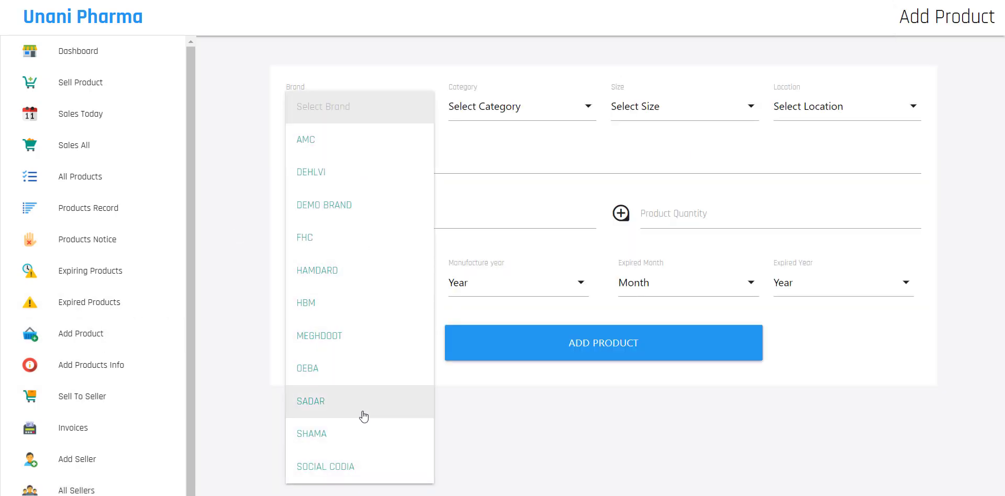
pyautogui.click(364, 217)
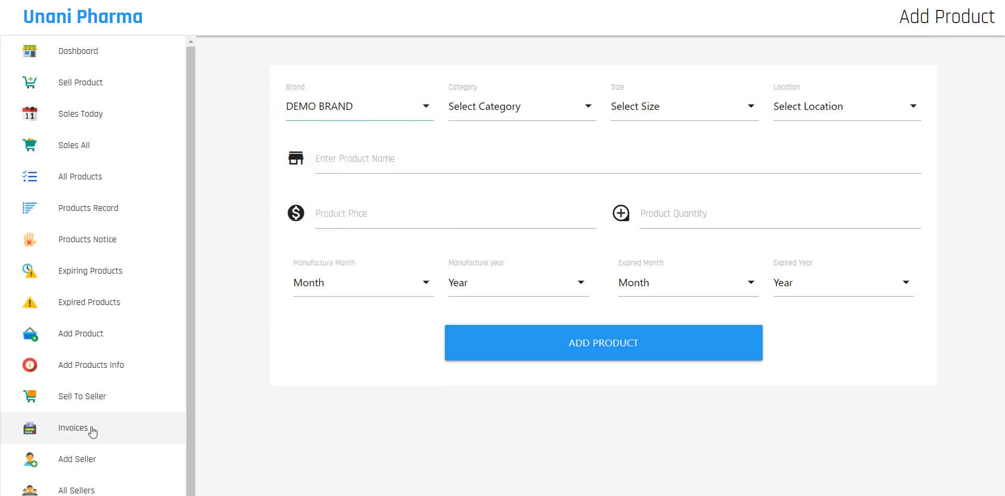
pyautogui.click(110, 398)
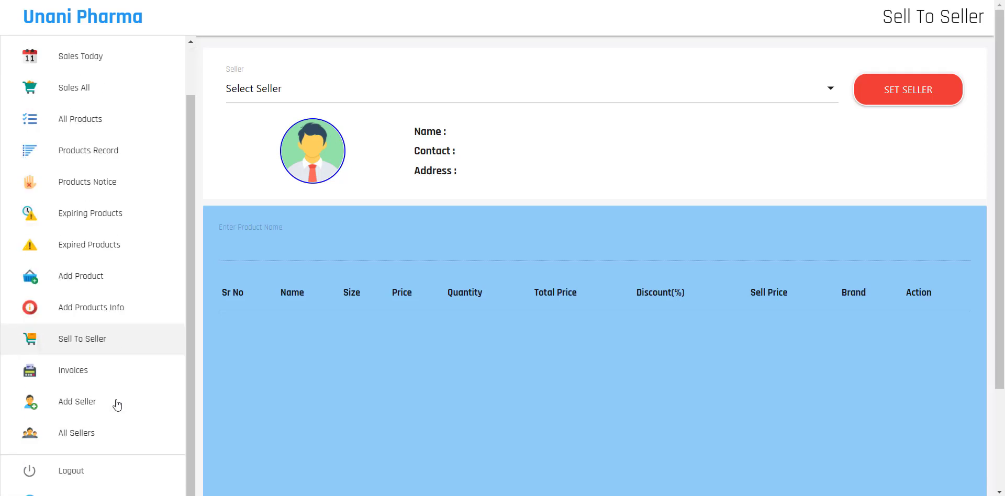
pyautogui.click(84, 417)
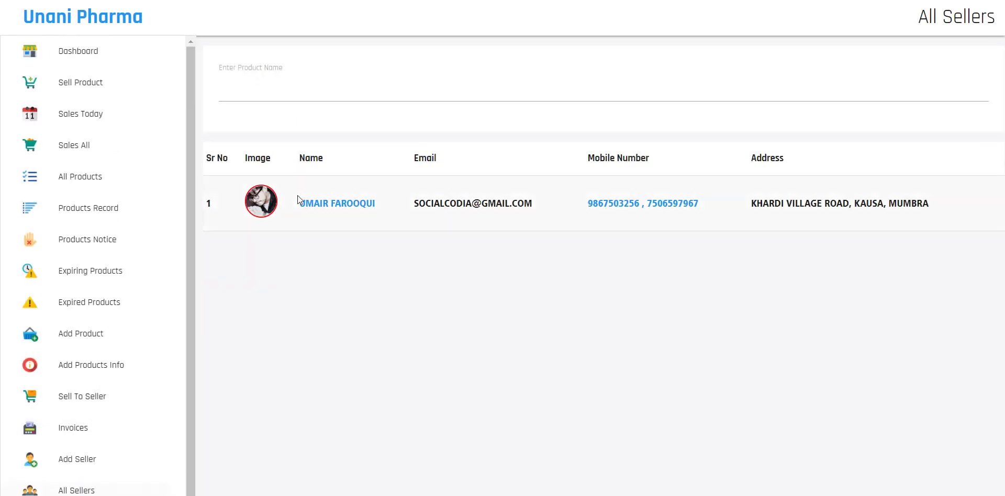
pyautogui.moveTo(298, 199); pyautogui.dragTo(639, 203)
pyautogui.scroll(-2, 112, 398)
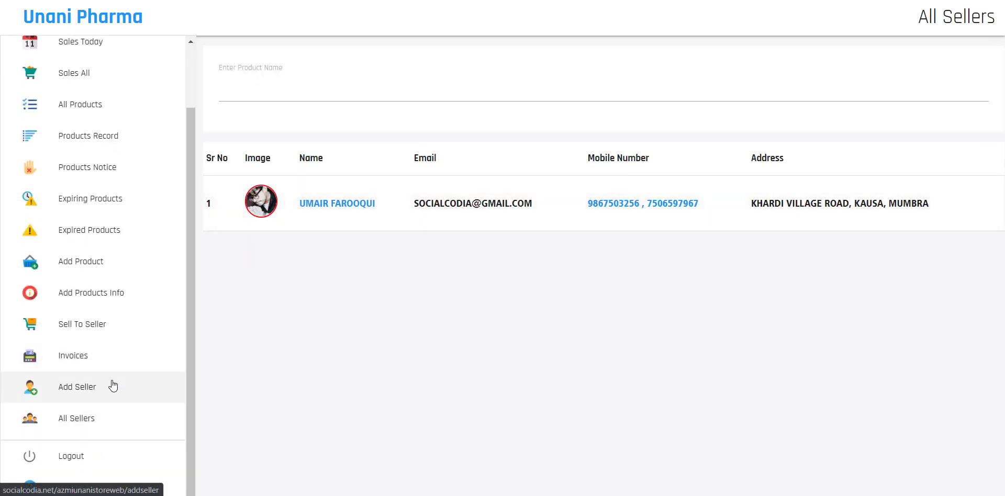
pyautogui.click(112, 386)
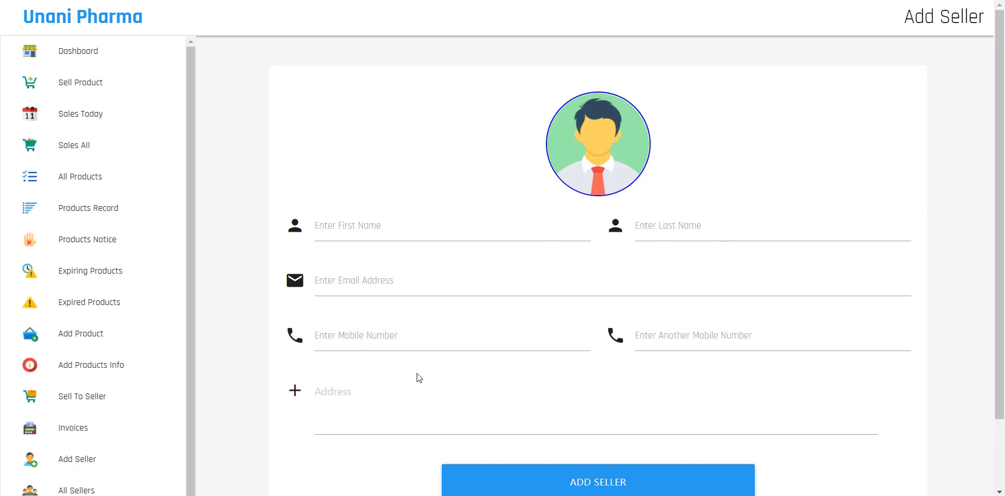
pyautogui.click(387, 231)
pyautogui.click(417, 281)
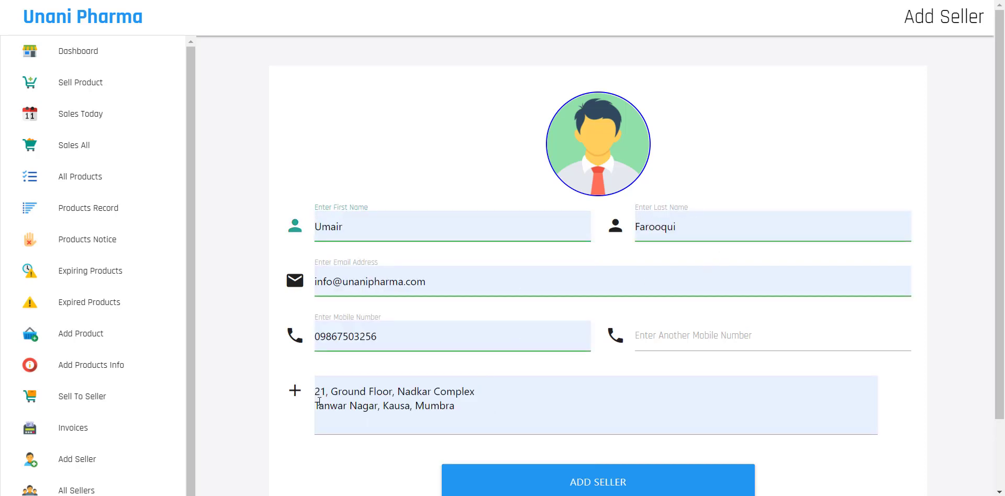
pyautogui.scroll(-2, 94, 376)
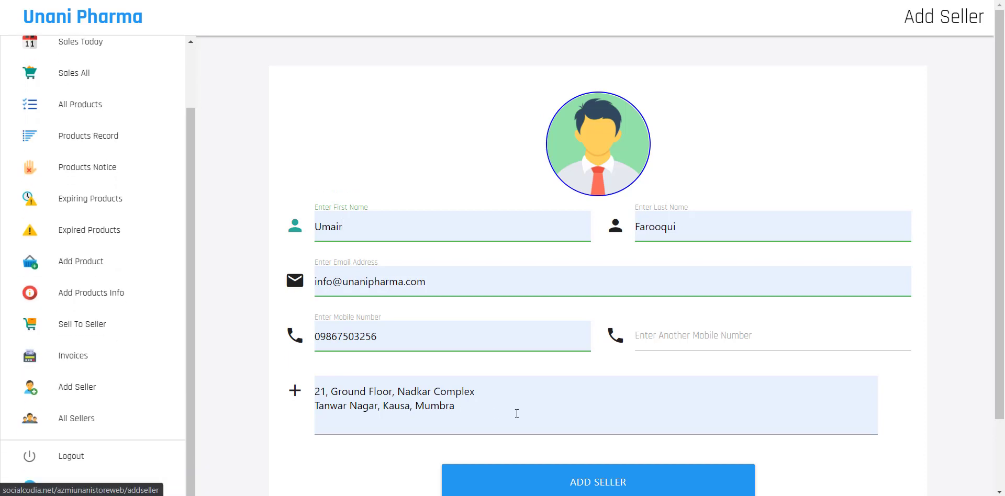
pyautogui.click(103, 405)
pyautogui.click(114, 398)
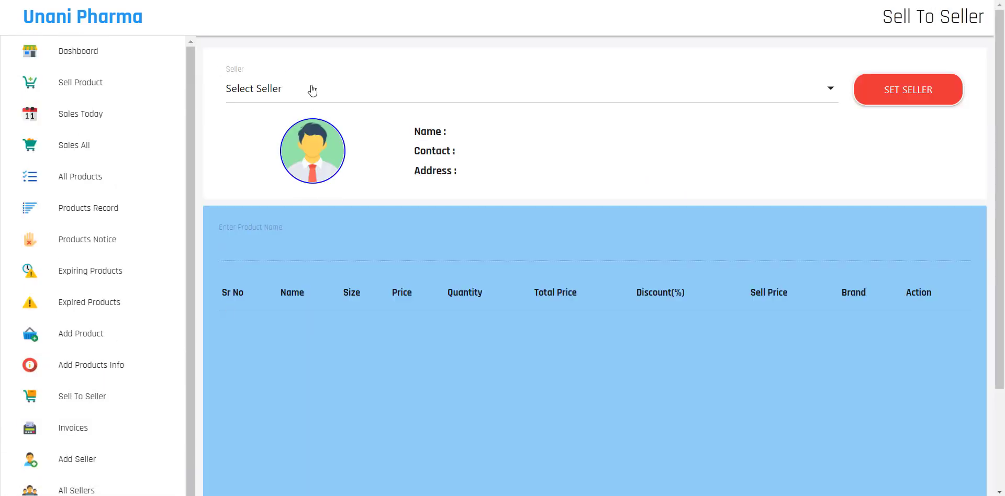
# Step: Select the registered seller for the sale after checking existing invoices
pyautogui.click(341, 87)
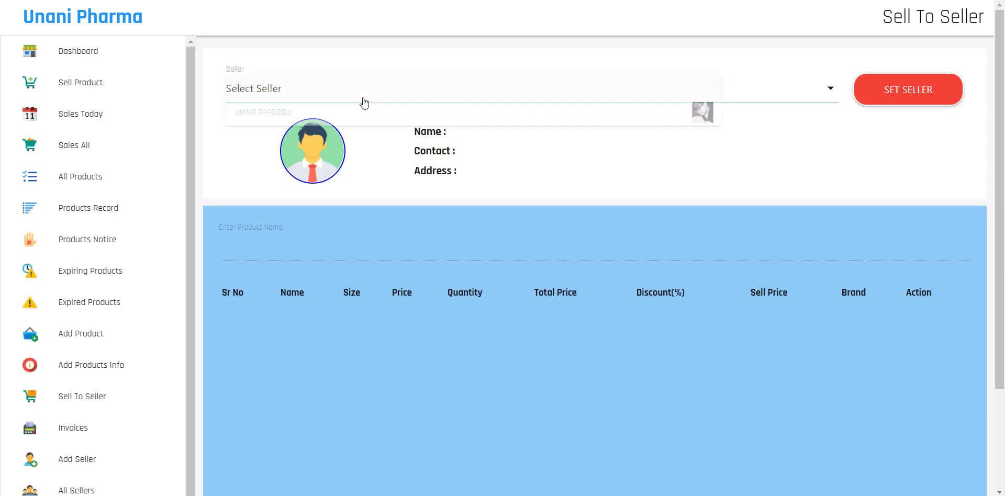
pyautogui.click(84, 429)
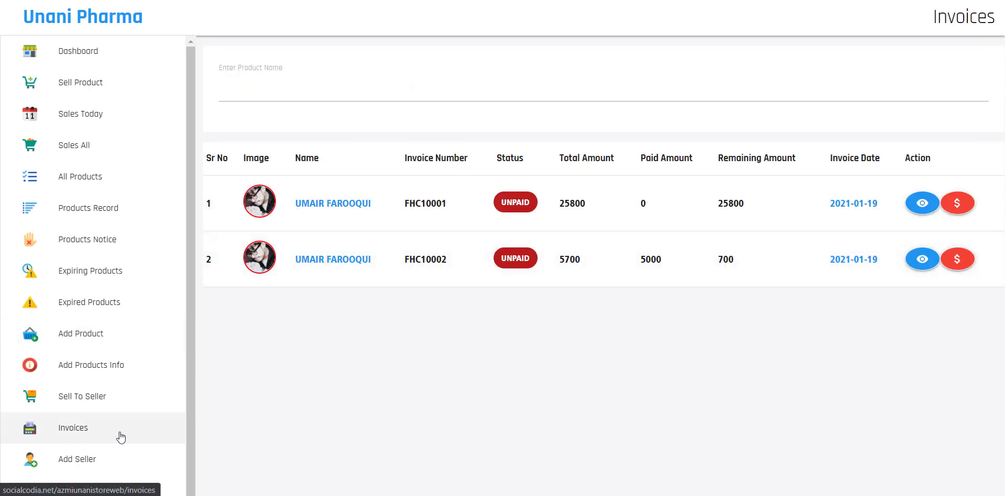
pyautogui.click(106, 395)
pyautogui.click(377, 90)
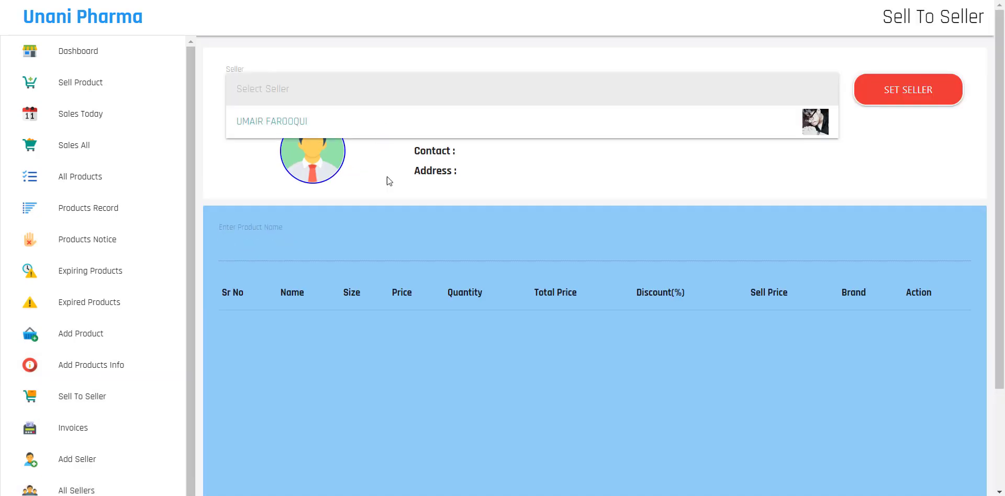
pyautogui.click(386, 123)
pyautogui.click(950, 82)
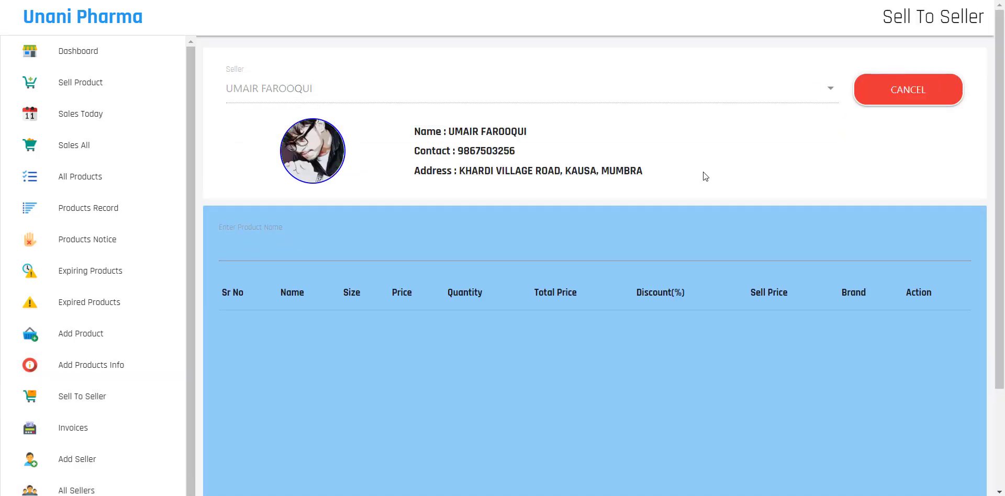
# Step: Add Android Application Development, Farooqui Message Oil and THIS IS A DEMO PRODUCT to the seller sale
pyautogui.click(568, 255)
pyautogui.write('D')
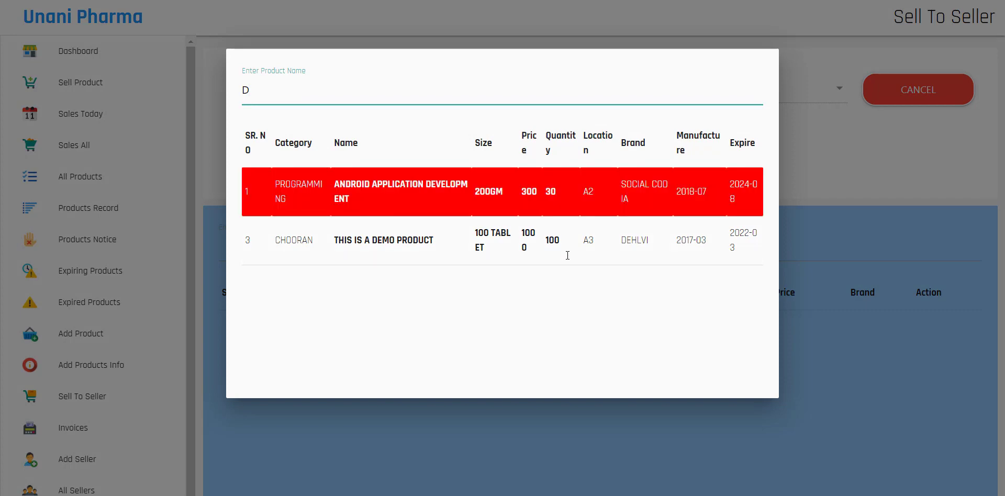
pyautogui.press('Return')
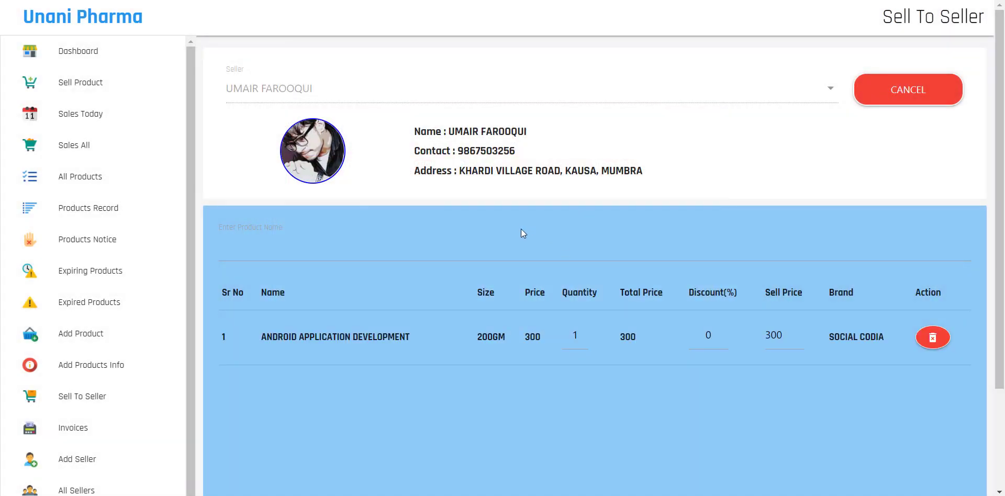
pyautogui.click(520, 230)
pyautogui.write('FAR')
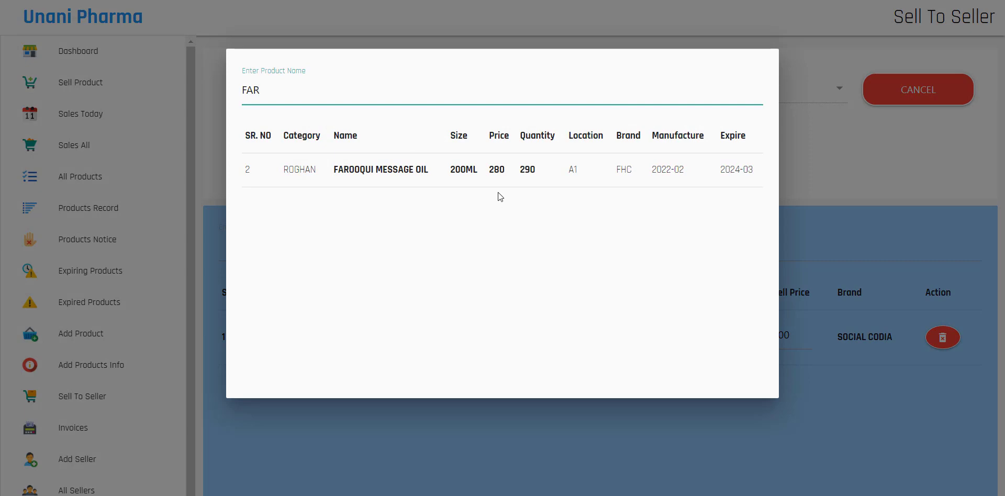
pyautogui.press('Return')
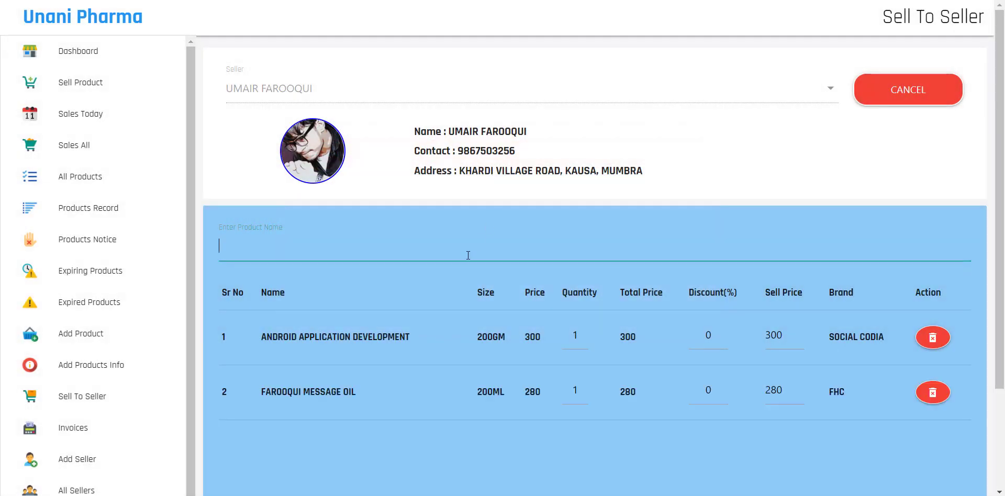
pyautogui.write('a')
pyautogui.press('Down')
pyautogui.press('Return')
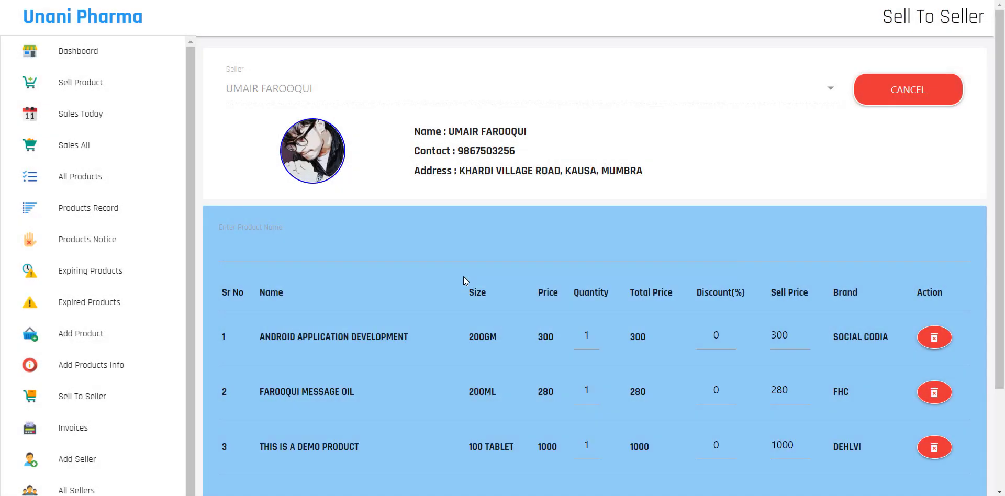
pyautogui.click(433, 250)
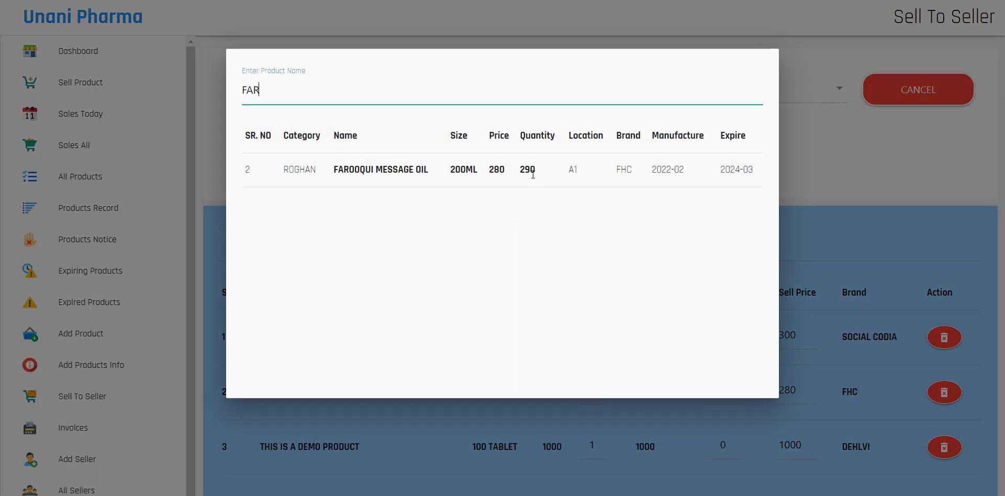
pyautogui.press('BackSpace')
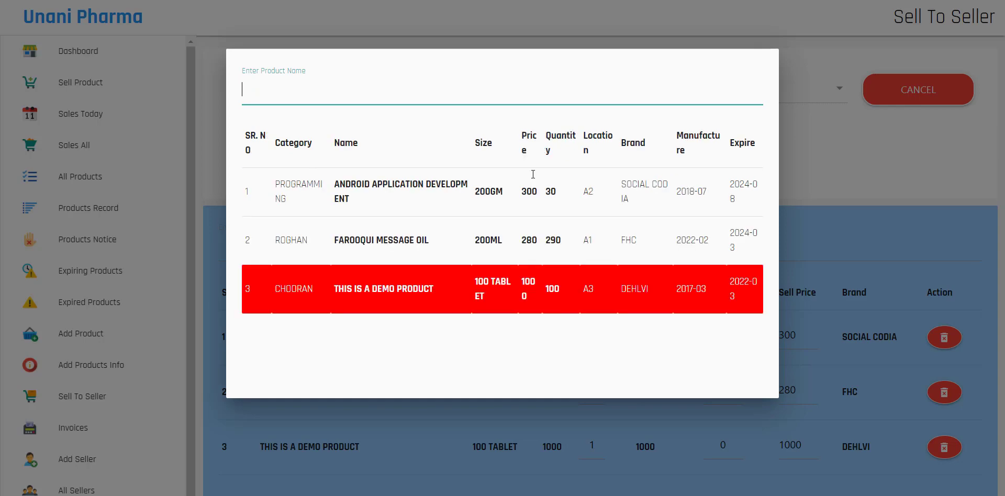
pyautogui.click(863, 196)
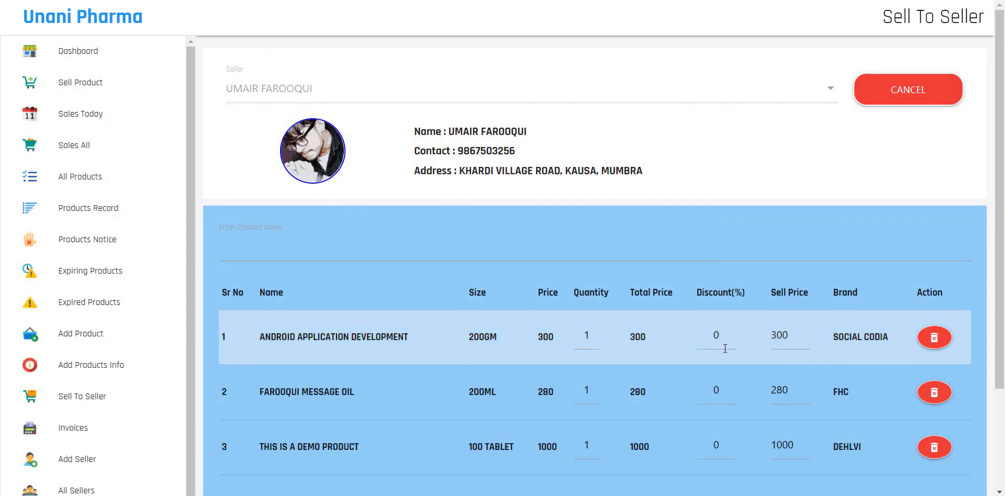
# Step: Edit the discounts and quantities of the three seller sale lines, third line discount 90
pyautogui.write('4')
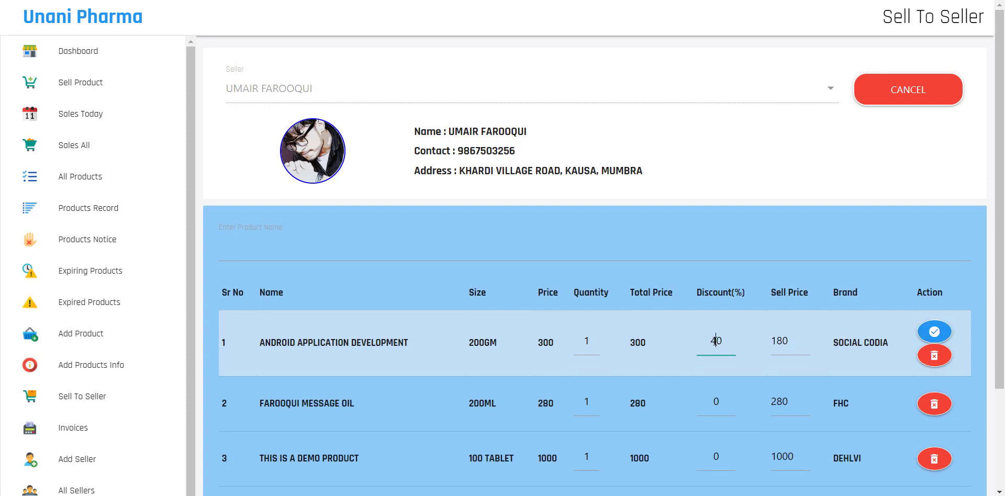
pyautogui.click(713, 402)
pyautogui.write('4')
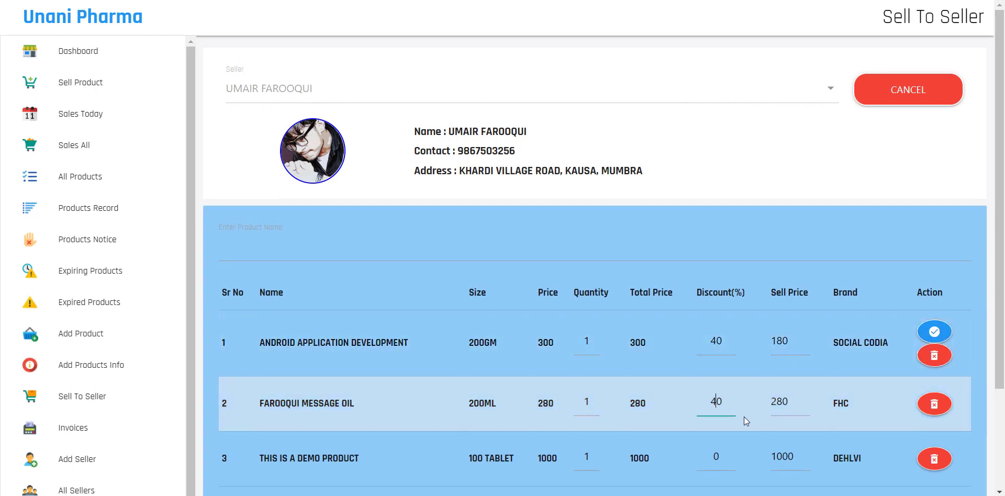
pyautogui.click(711, 467)
pyautogui.press('BackSpace')
pyautogui.write('90')
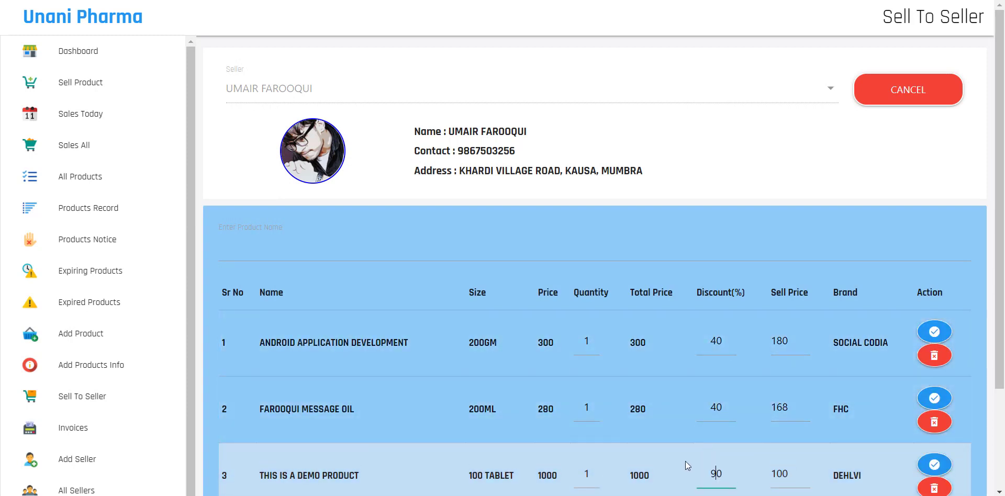
pyautogui.click(584, 467)
pyautogui.click(587, 408)
pyautogui.write('00')
pyautogui.click(587, 343)
pyautogui.write('0')
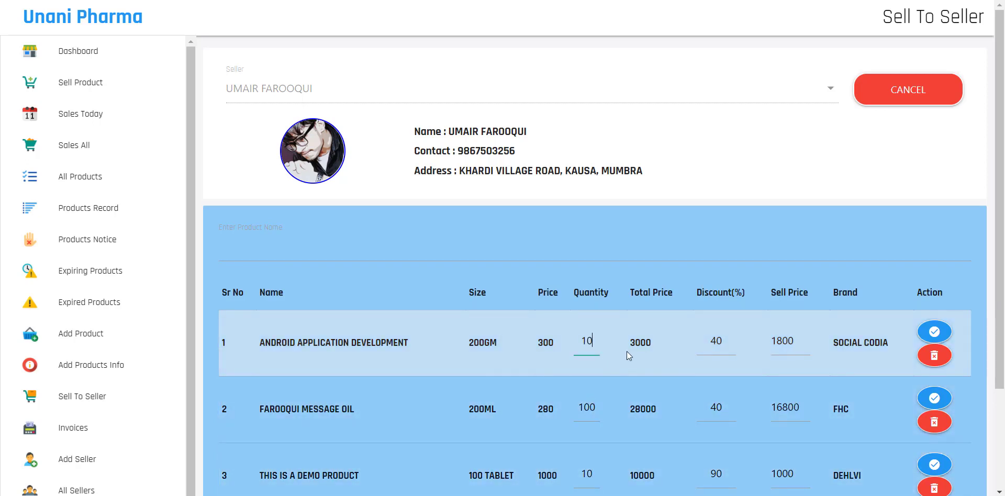
pyautogui.write('00')
# Step: Save the three lines at quantities 20, 100 and 10, reducing the first after the availability warning
pyautogui.click(934, 332)
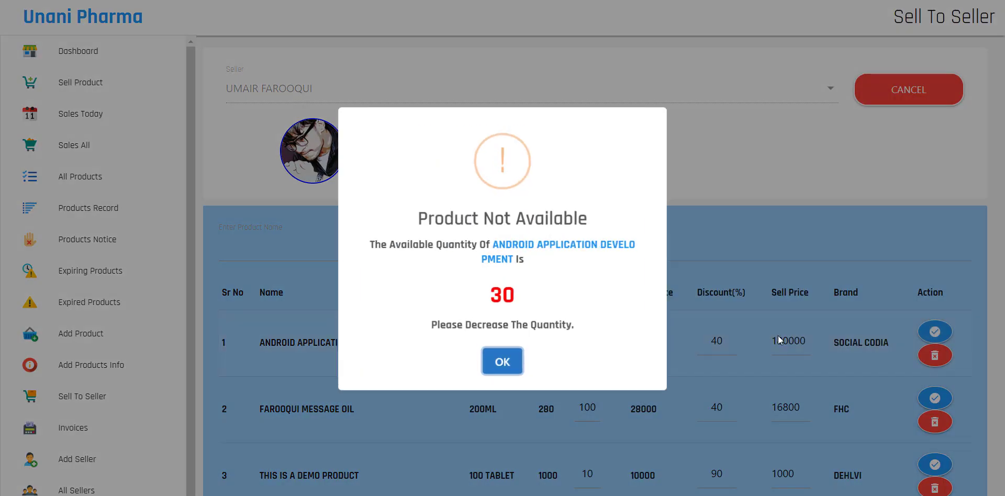
pyautogui.click(497, 366)
pyautogui.click(598, 336)
pyautogui.press('BackSpace')
pyautogui.press('BackSpace')
pyautogui.press('BackSpace')
pyautogui.press('BackSpace')
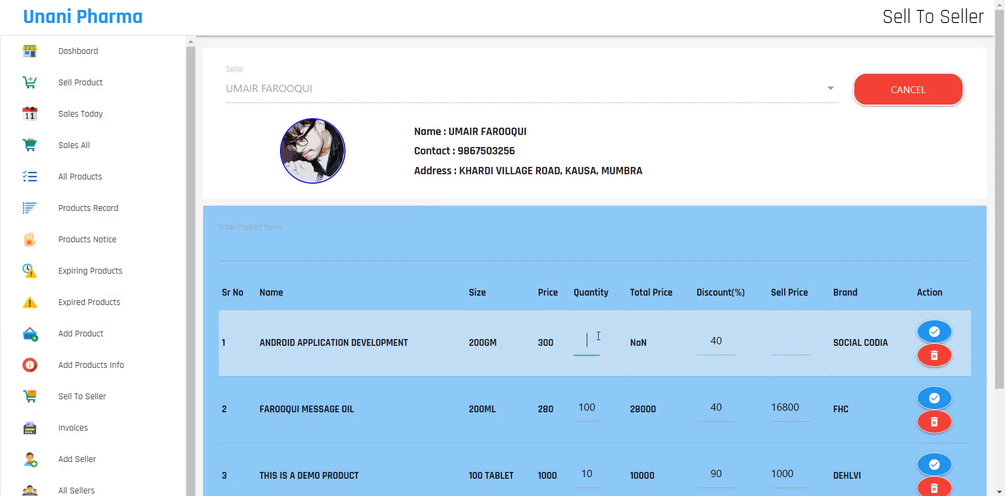
pyautogui.write('20')
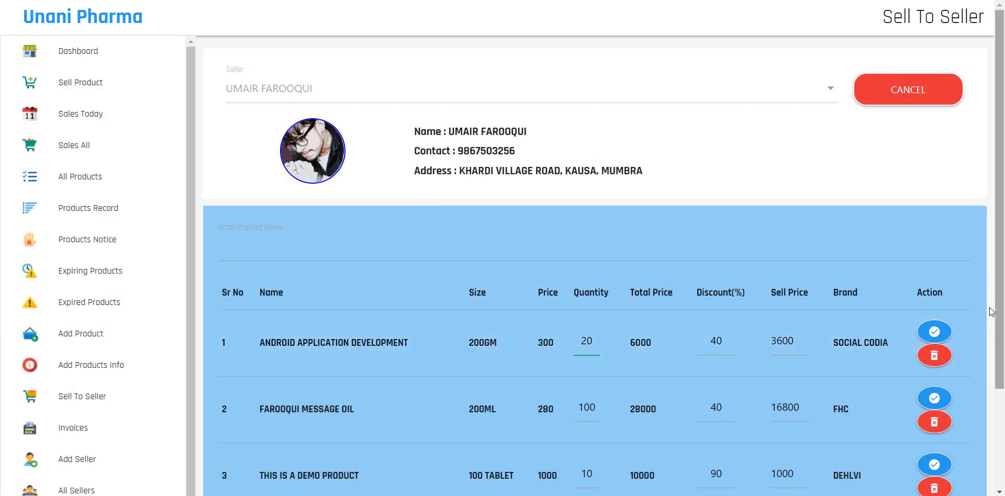
pyautogui.click(934, 332)
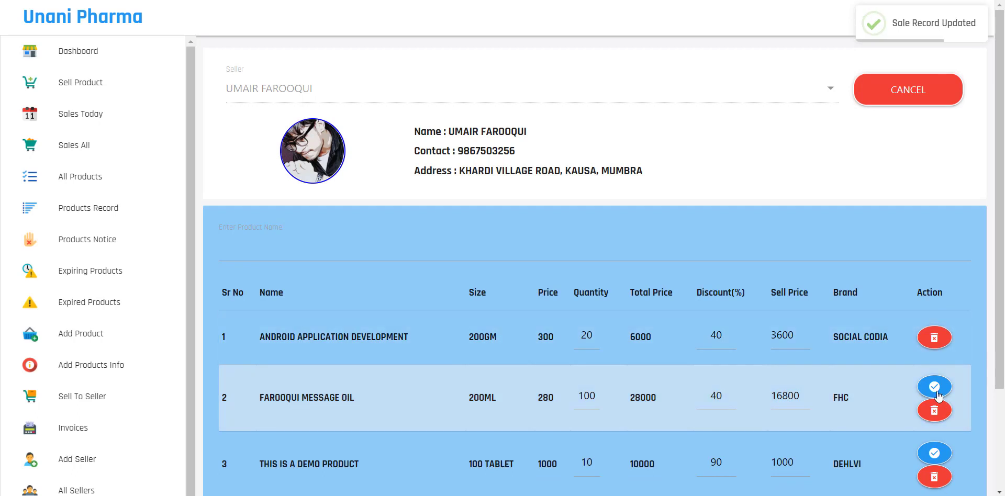
pyautogui.click(934, 386)
pyautogui.click(934, 441)
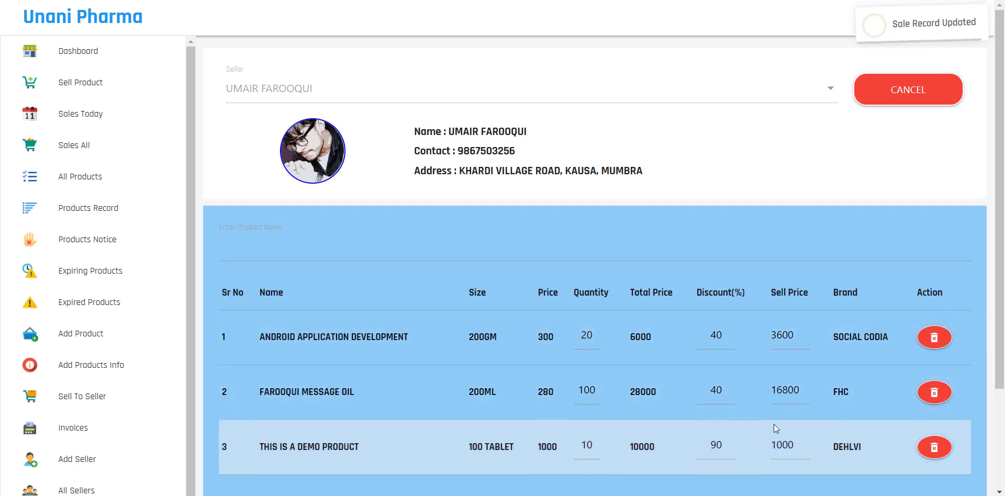
# Step: View invoice FHC10003's PDF, check its 44000 and 21400 totals, then return to the invoices list
pyautogui.click(103, 430)
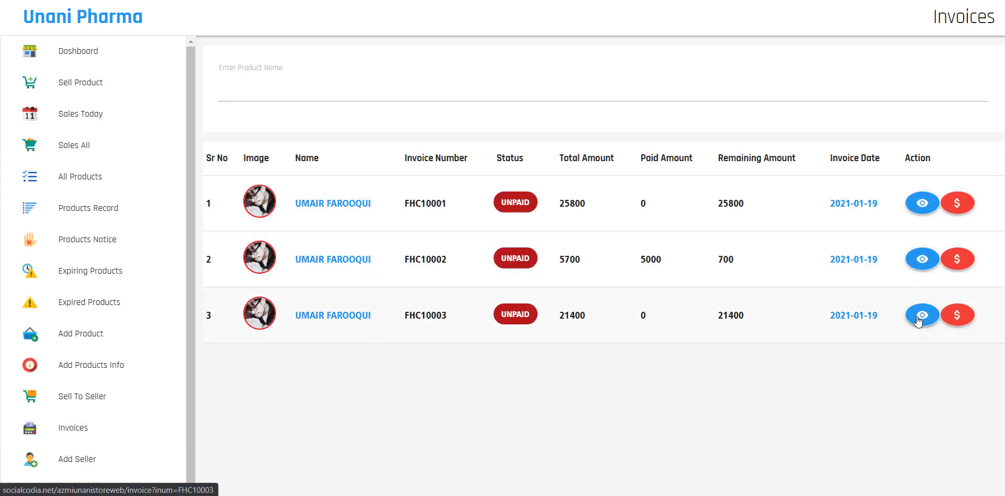
pyautogui.click(713, 294)
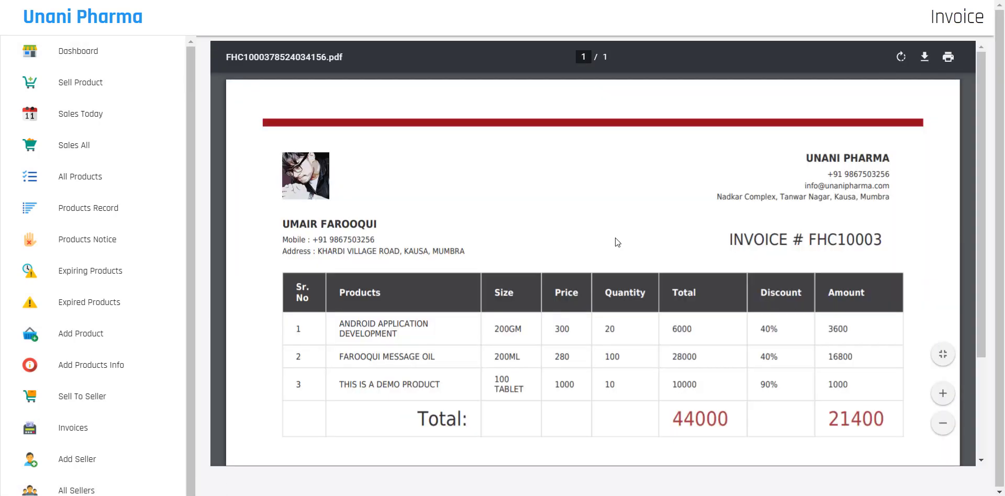
pyautogui.scroll(-3, 638, 248)
pyautogui.moveTo(667, 287); pyautogui.dragTo(733, 286)
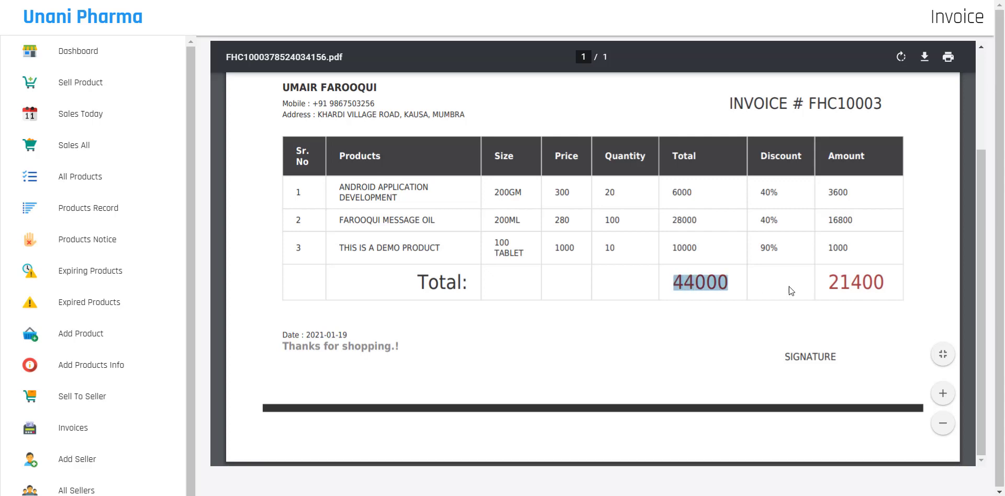
pyautogui.moveTo(842, 282); pyautogui.dragTo(884, 282)
pyautogui.click(433, 232)
pyautogui.scroll(3, 434, 232)
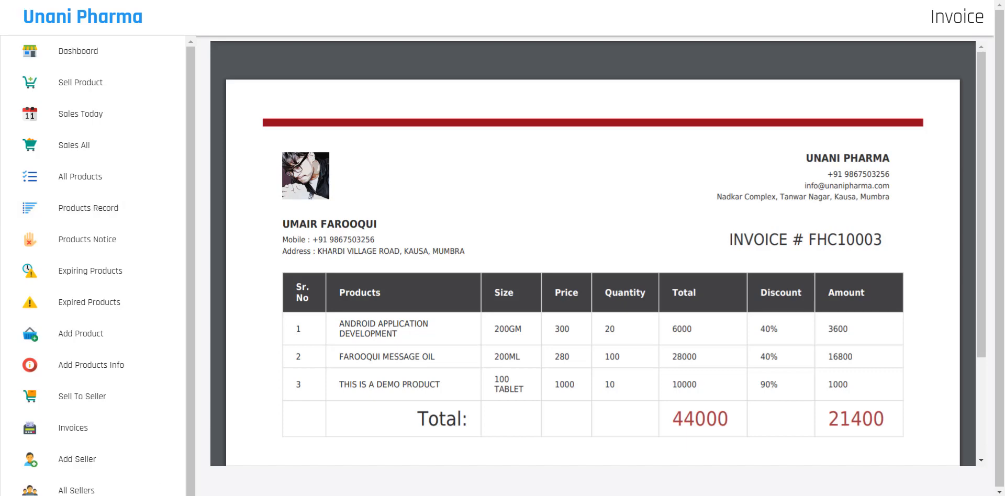
pyautogui.hotkey('alt', 'Left')
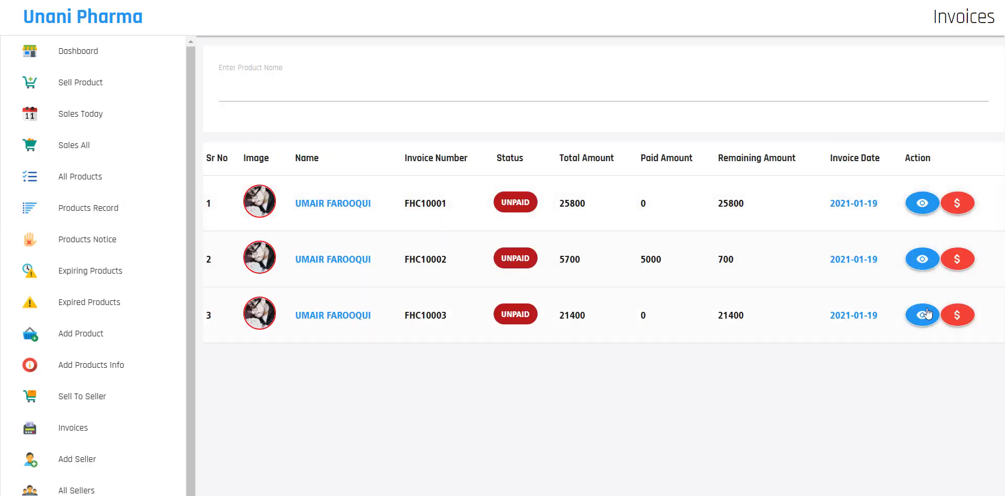
# Step: Record and confirm a 21000 rupee payment on invoice FHC10003
pyautogui.click(957, 315)
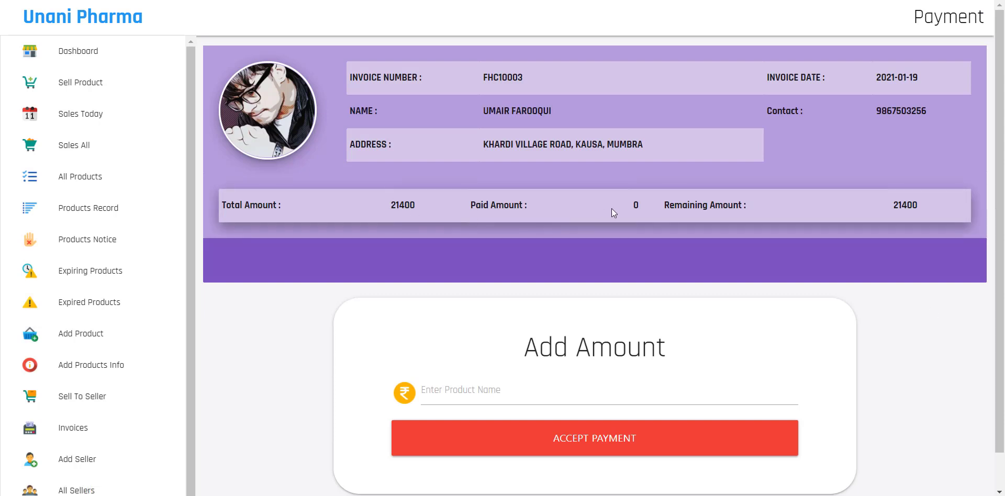
pyautogui.click(546, 399)
pyautogui.write('2000')
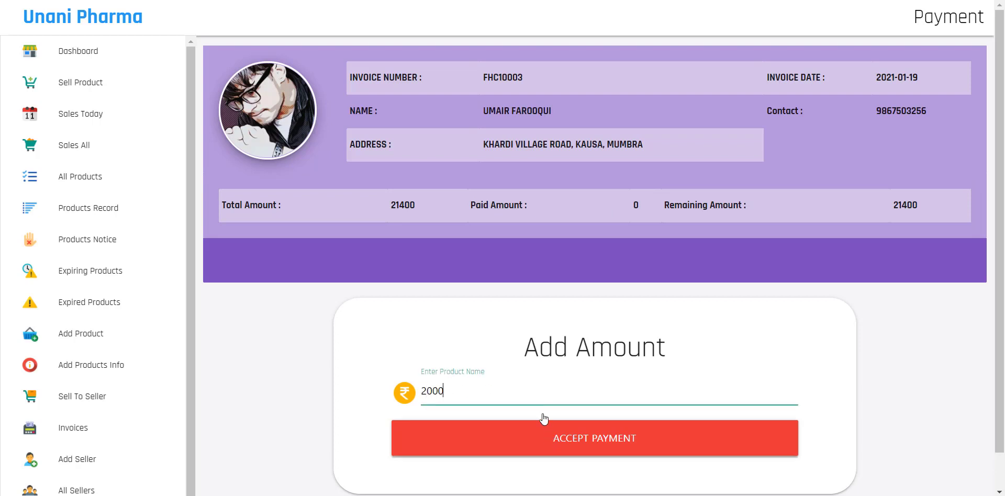
pyautogui.press('BackSpace')
pyautogui.press('BackSpace')
pyautogui.press('BackSpace')
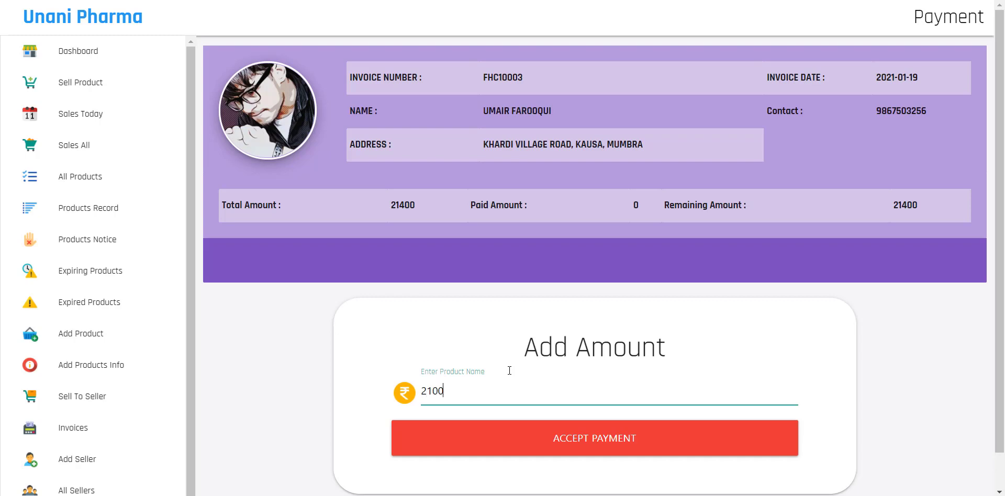
pyautogui.click(520, 436)
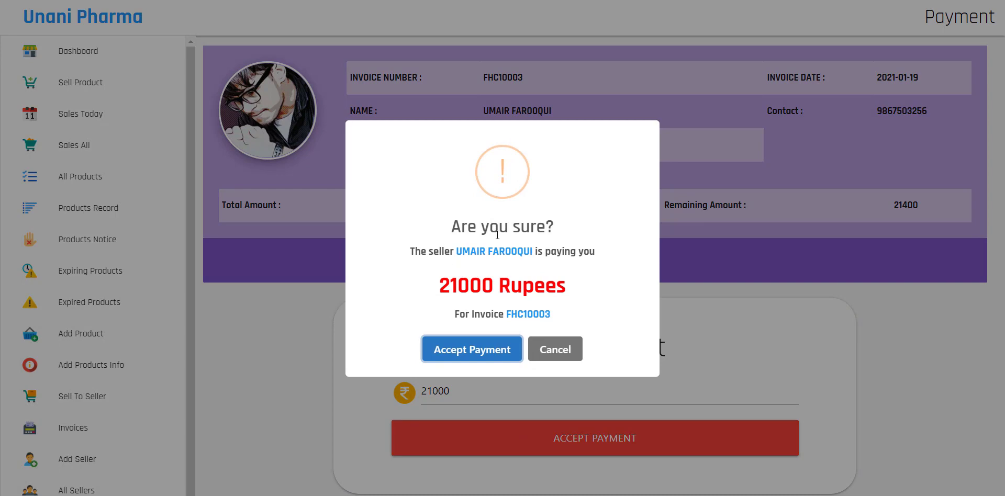
pyautogui.click(478, 356)
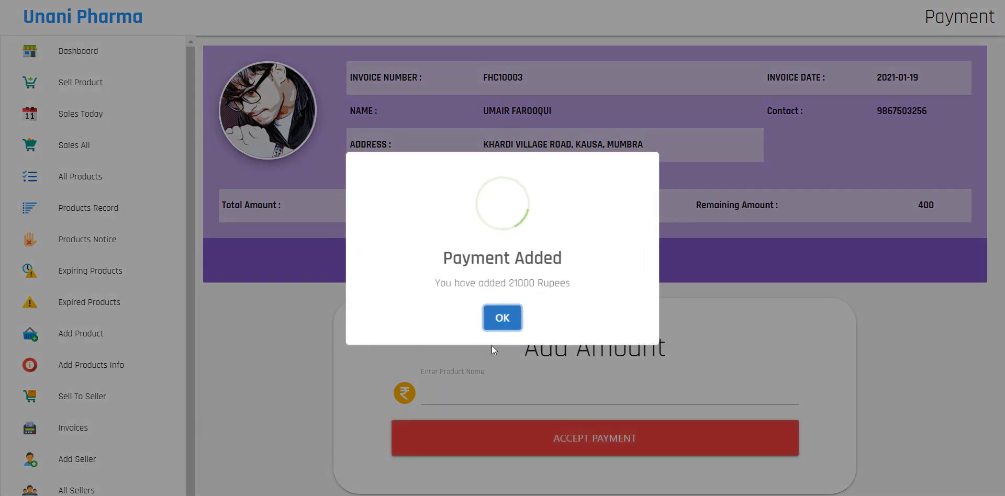
pyautogui.click(441, 317)
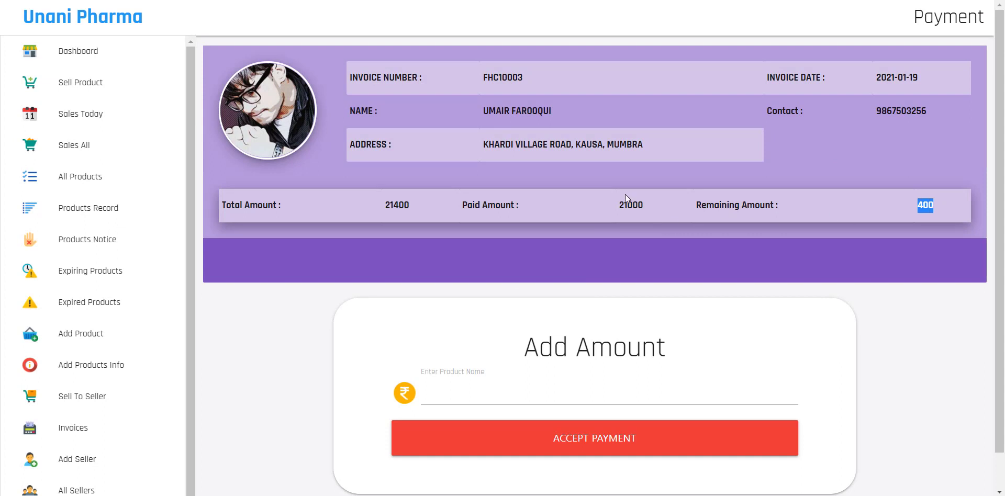
# Step: Attempt a further 1000 rupee payment, then review the paid amount and payment history
pyautogui.moveTo(663, 194); pyautogui.dragTo(627, 205)
pyautogui.click(531, 395)
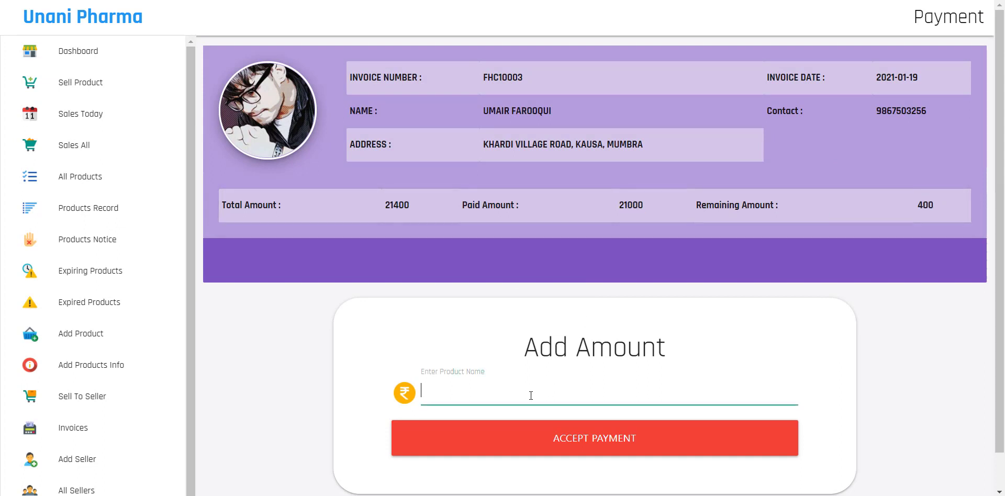
pyautogui.write('1000')
pyautogui.click(539, 438)
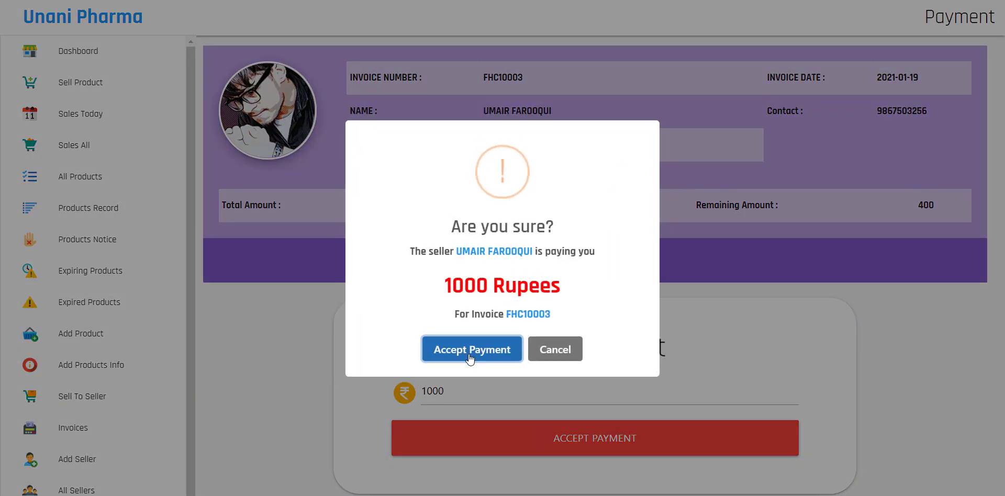
pyautogui.click(470, 352)
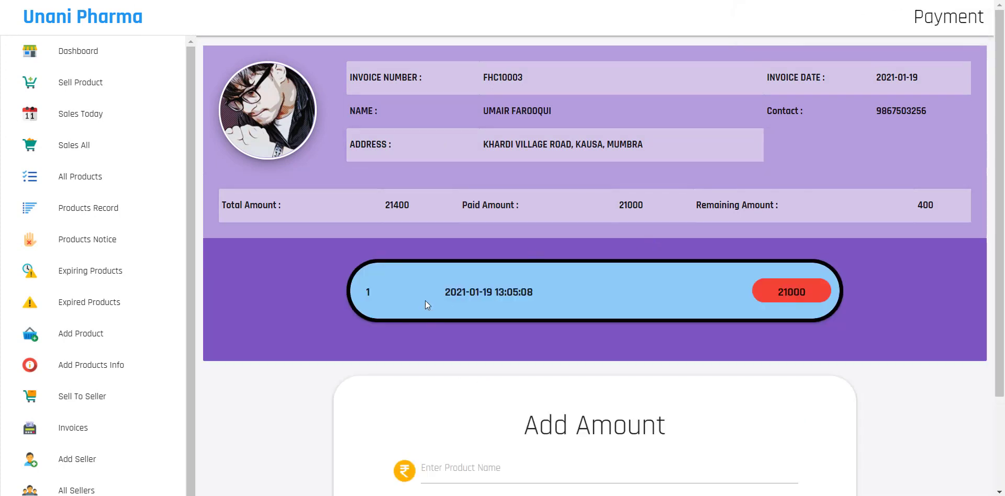
pyautogui.tripleClick(515, 299)
pyautogui.click(776, 296)
pyautogui.scroll(-2, 153, 345)
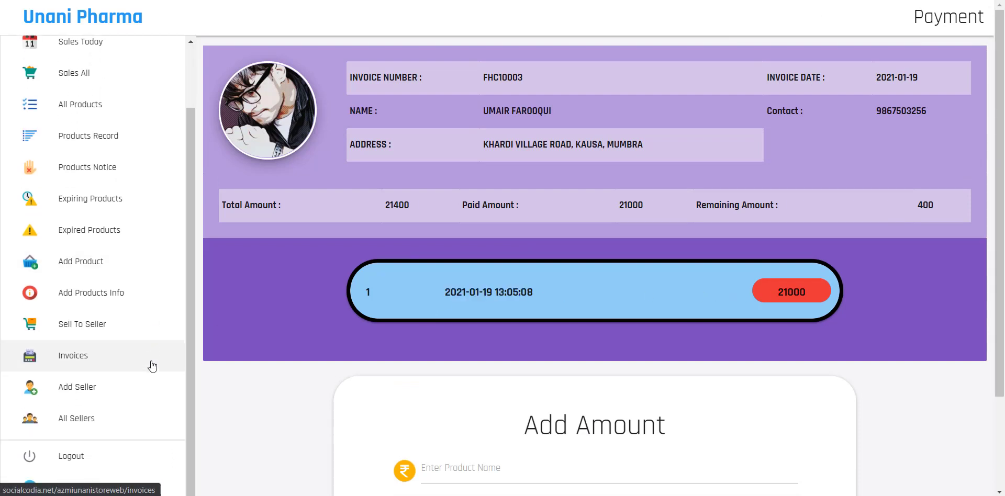
# Step: Log out and fill the login email from the first saved suggestion
pyautogui.click(82, 467)
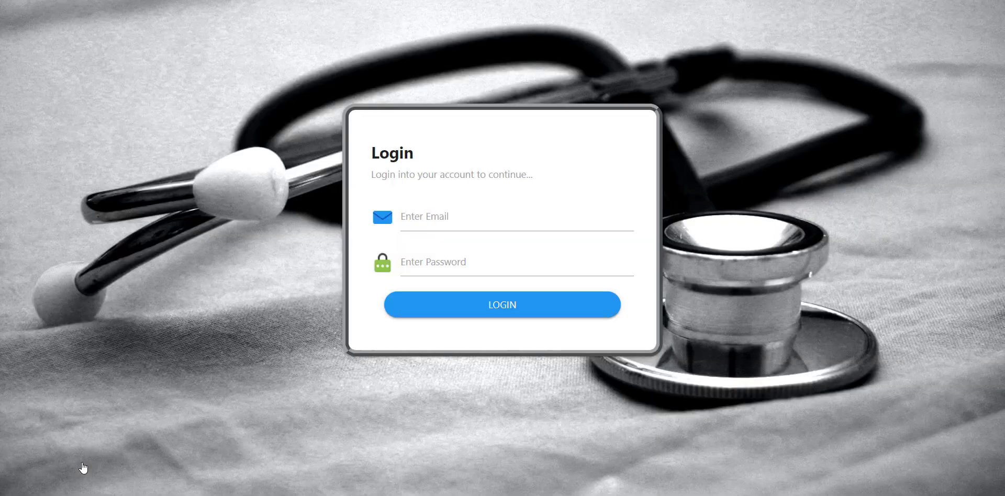
pyautogui.click(482, 213)
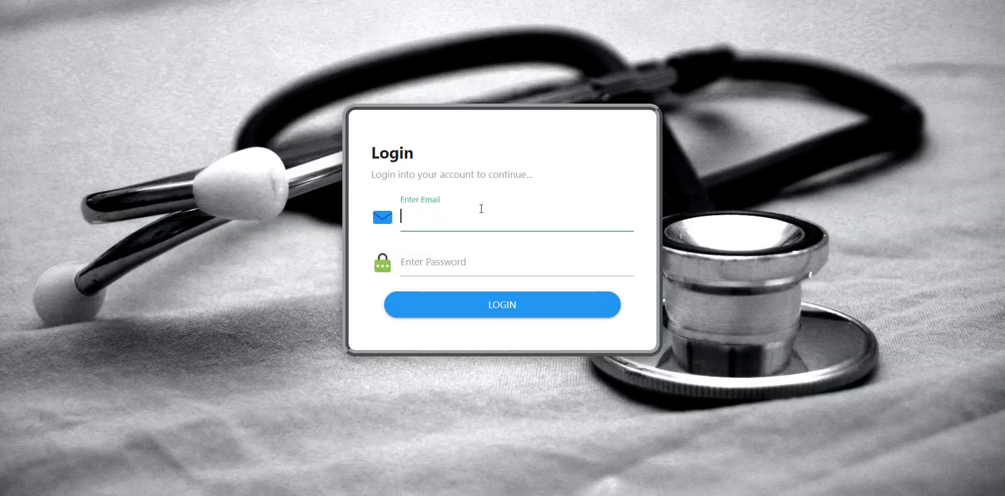
pyautogui.click(471, 220)
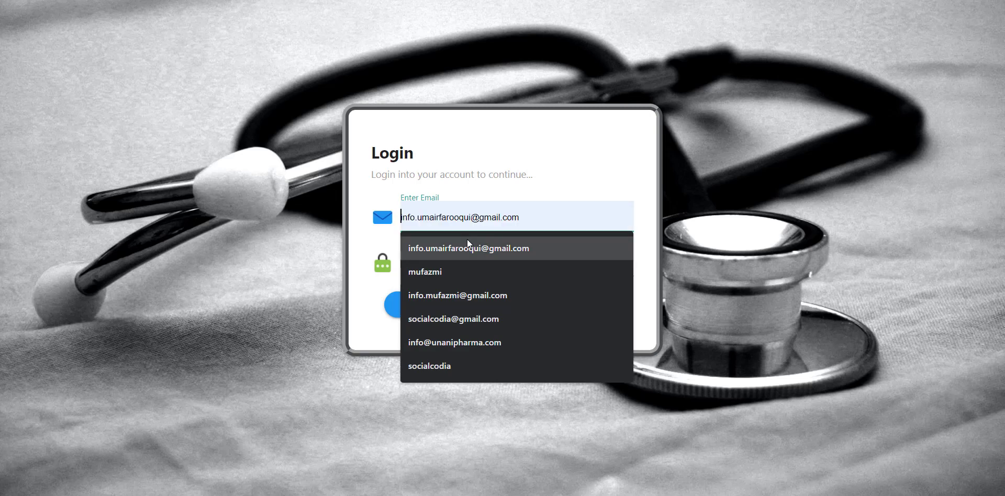
pyautogui.click(467, 239)
pyautogui.click(466, 259)
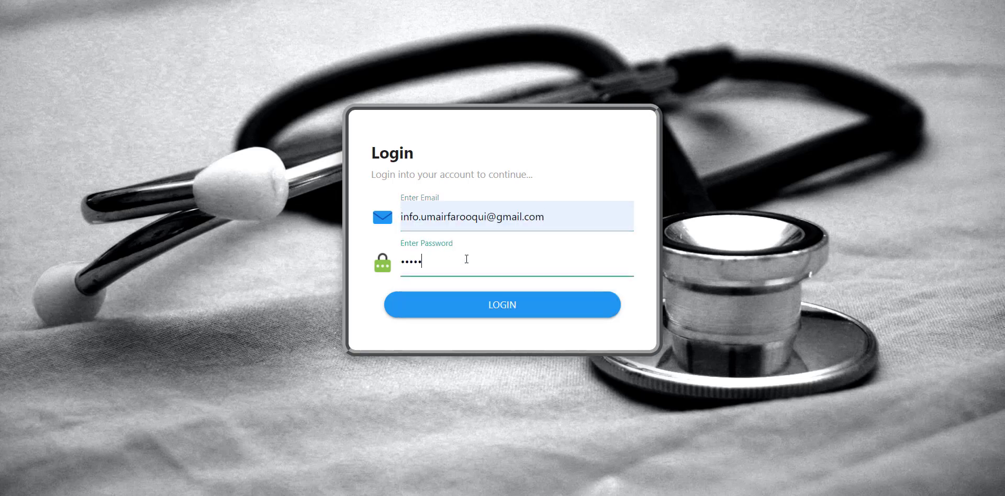
# Step: Type a password, then change the password input's type to TEXT in DevTools to reveal it
pyautogui.rightClick(466, 259)
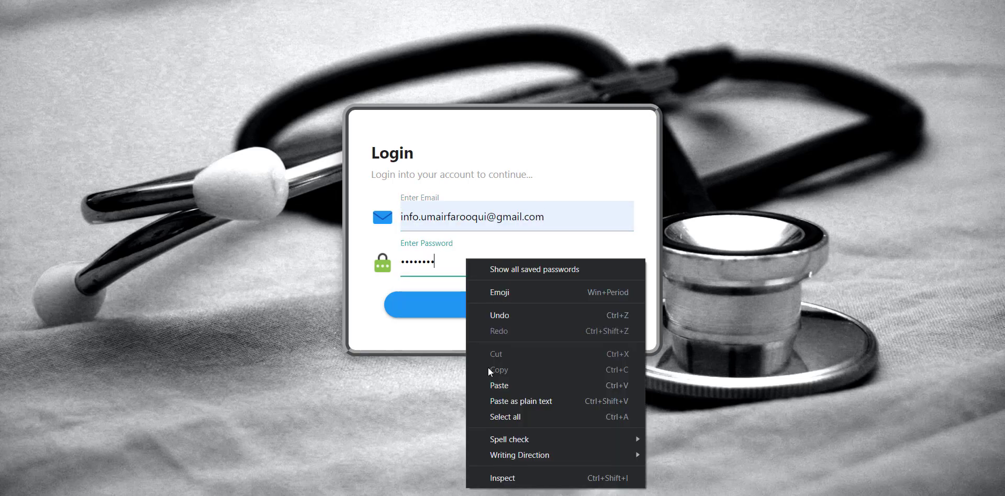
pyautogui.click(512, 481)
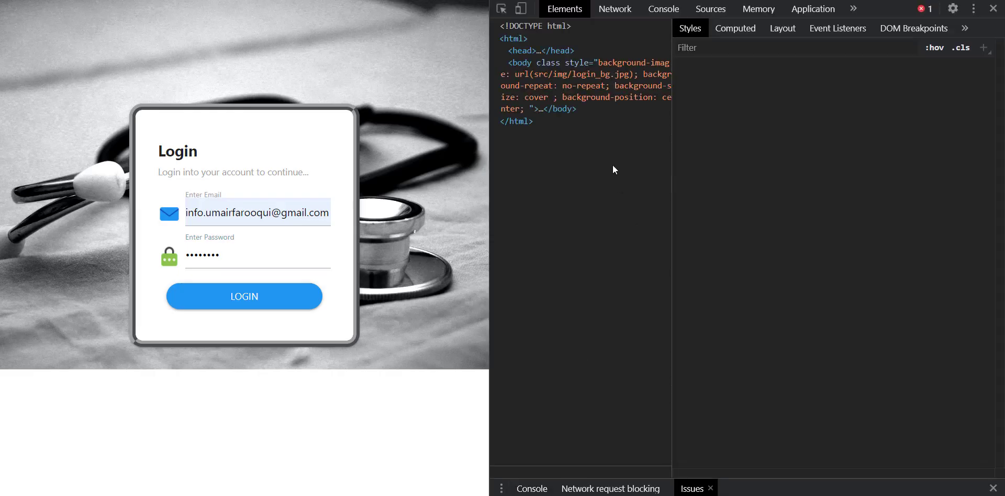
pyautogui.click(615, 191)
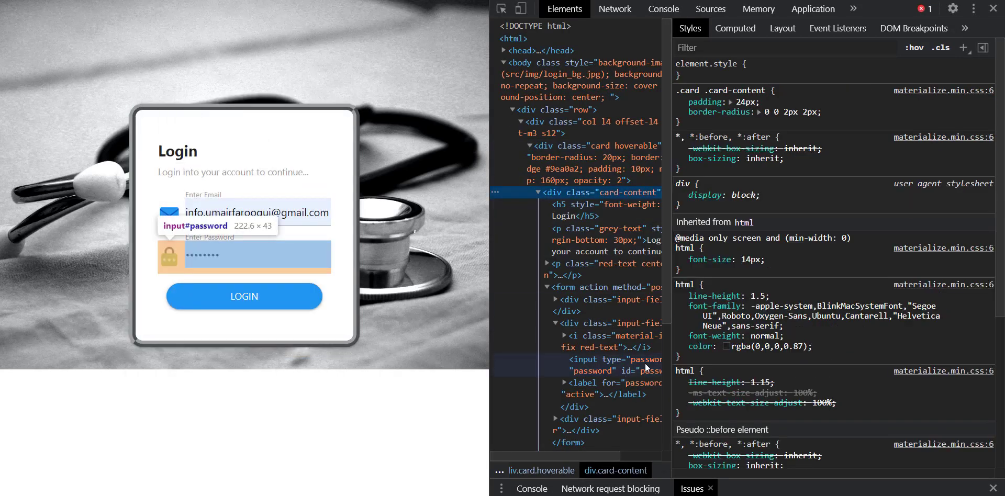
pyautogui.click(645, 364)
pyautogui.write('TEXT')
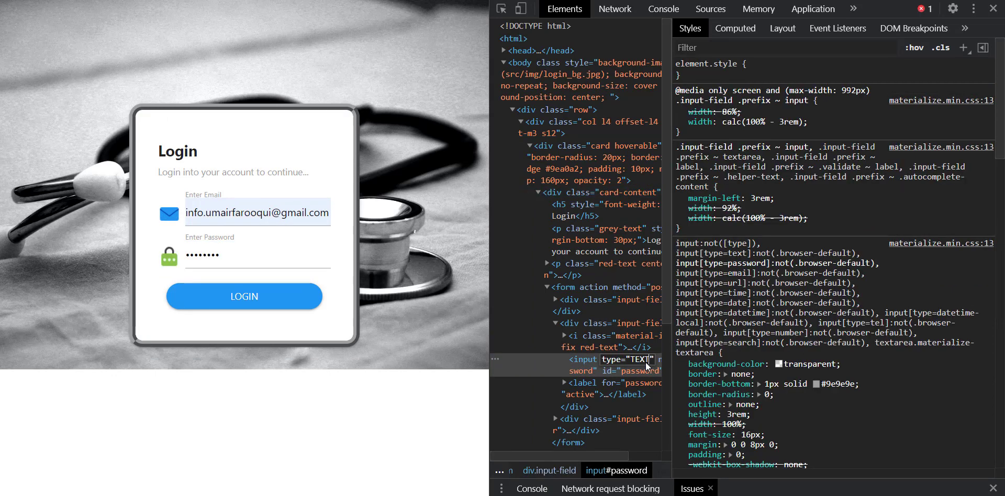
pyautogui.press('Return')
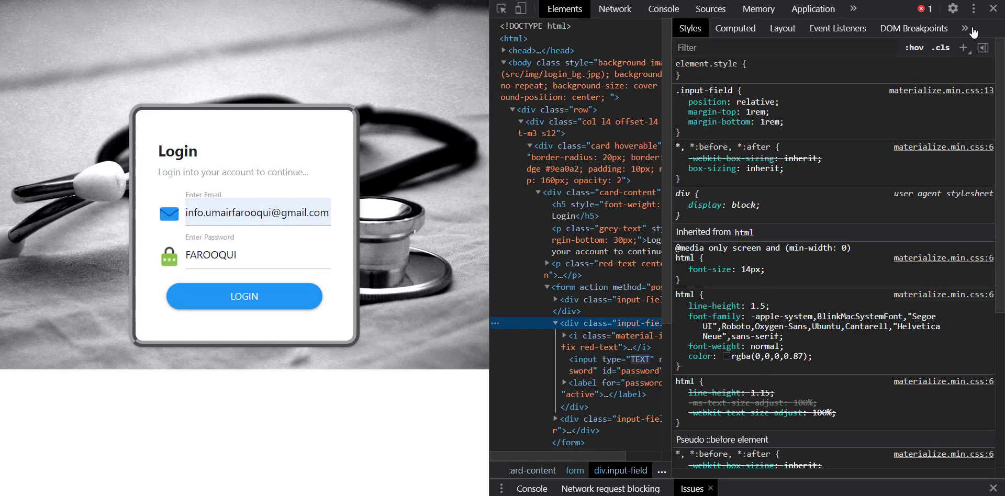
pyautogui.click(993, 8)
pyautogui.hotkey('shift', 'Tab')
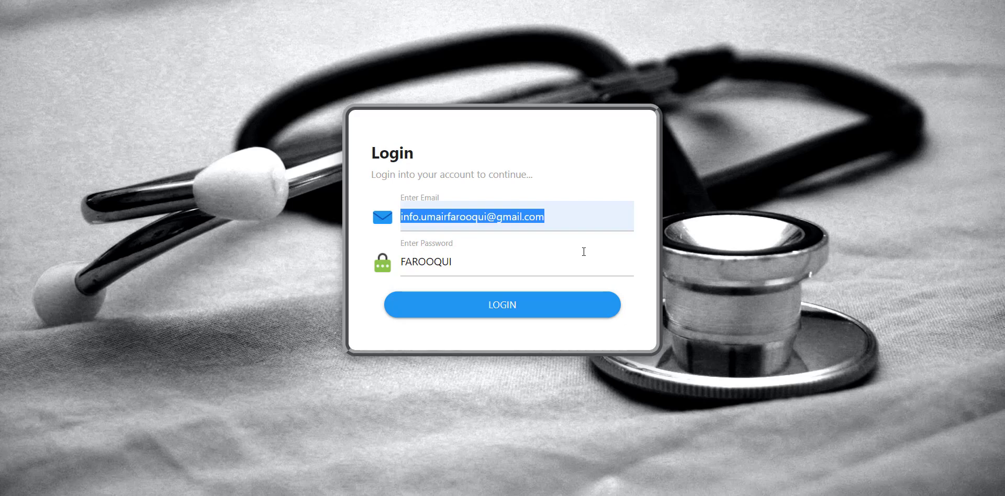
# Step: Clear the revealed password, enter the account password, and submit the login
pyautogui.click(584, 251)
pyautogui.press('BackSpace')
pyautogui.press('BackSpace')
pyautogui.press('BackSpace')
pyautogui.press('BackSpace')
pyautogui.press('BackSpace')
pyautogui.press('BackSpace')
pyautogui.press('BackSpace')
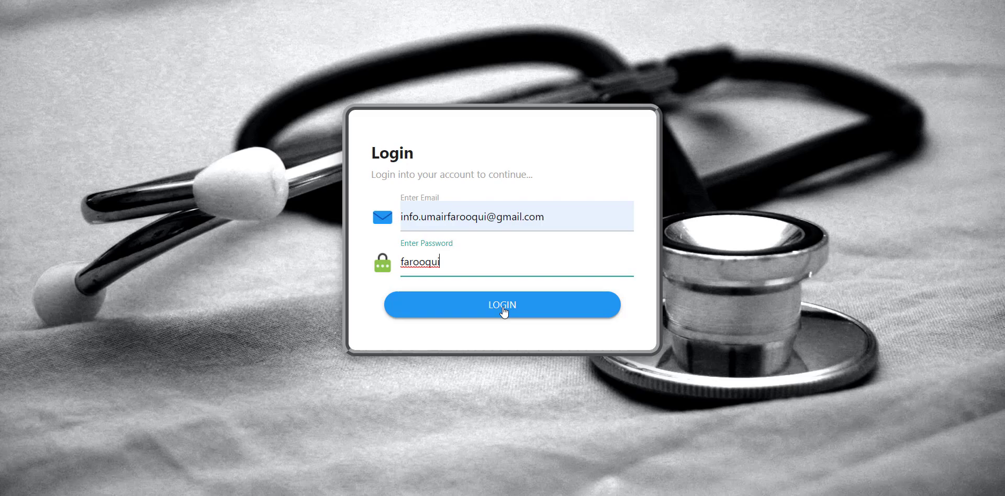
pyautogui.click(504, 312)
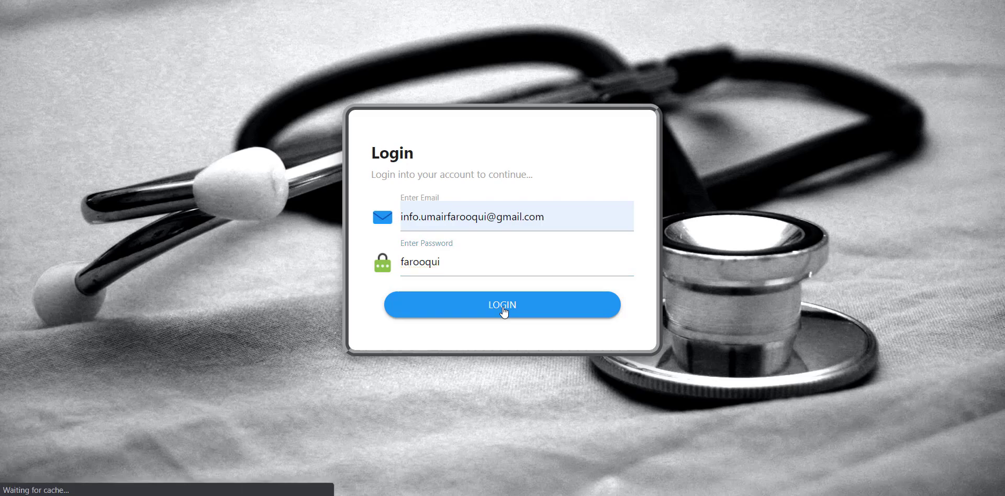